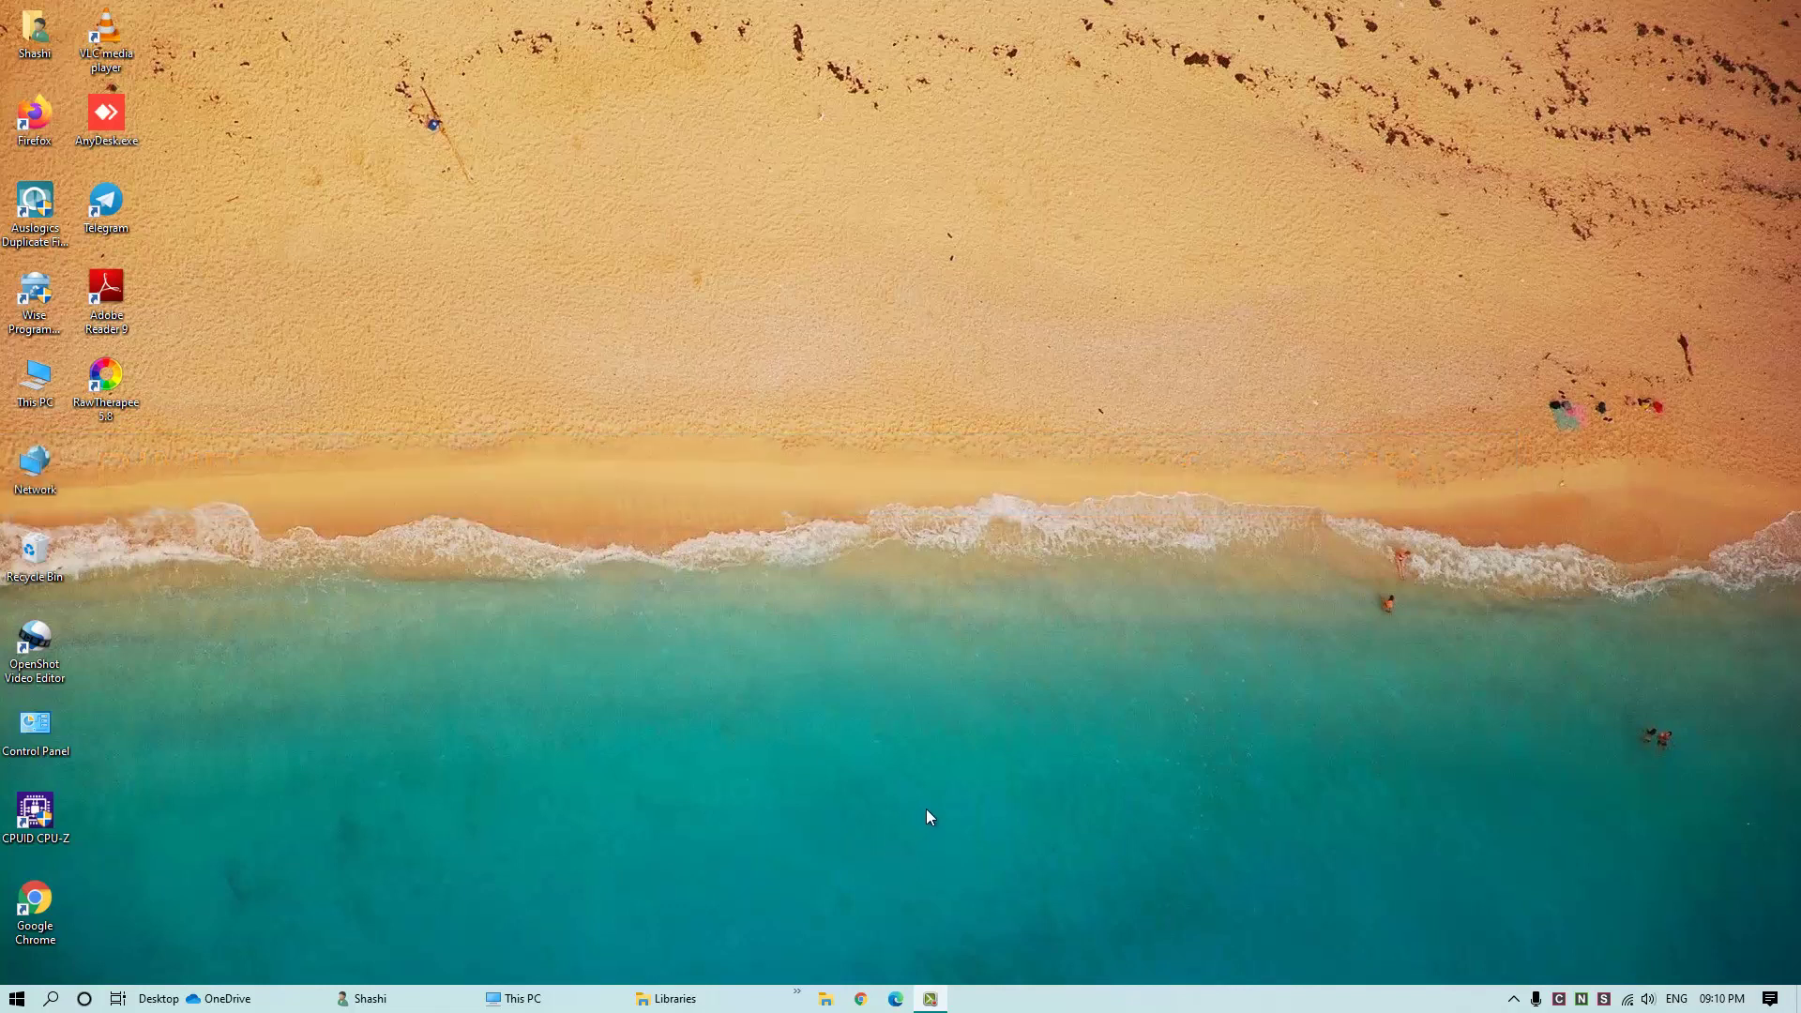
Search Google for 'bimp' in Chrome and open the BIMP plugin project page.
left_click(860, 1000)
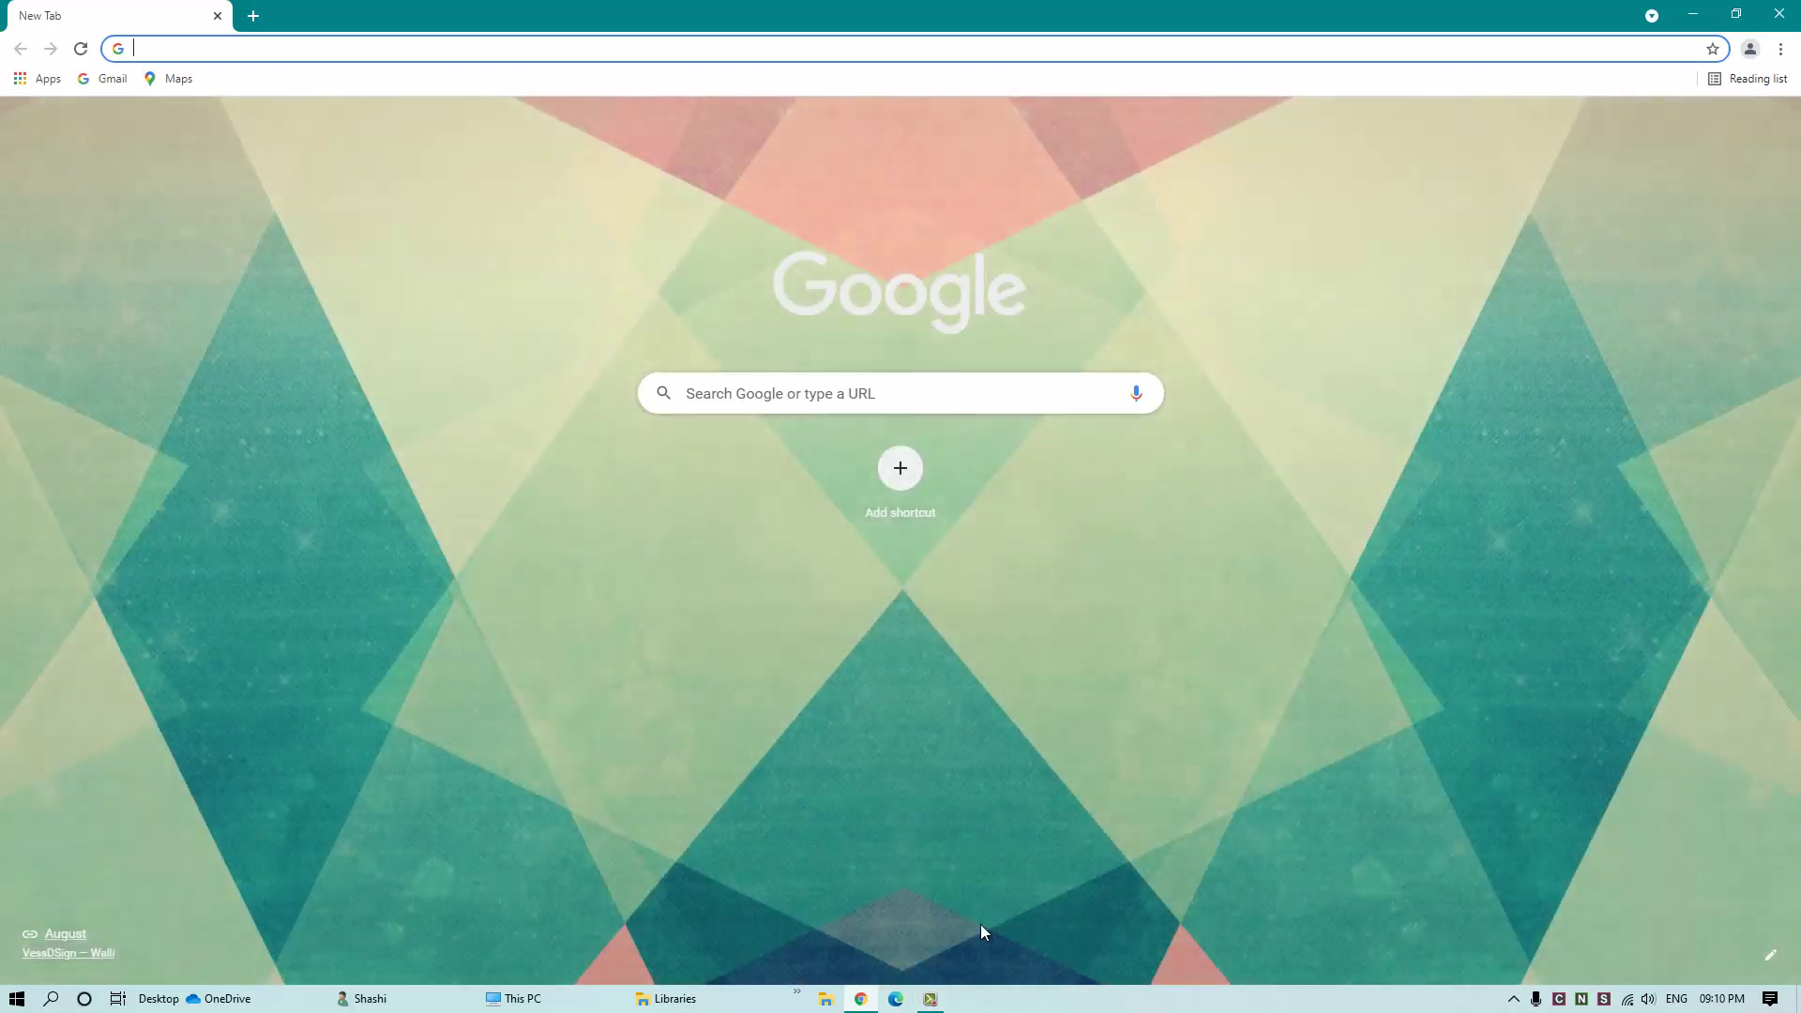
left_click(773, 398)
type("bimp")
key("Return")
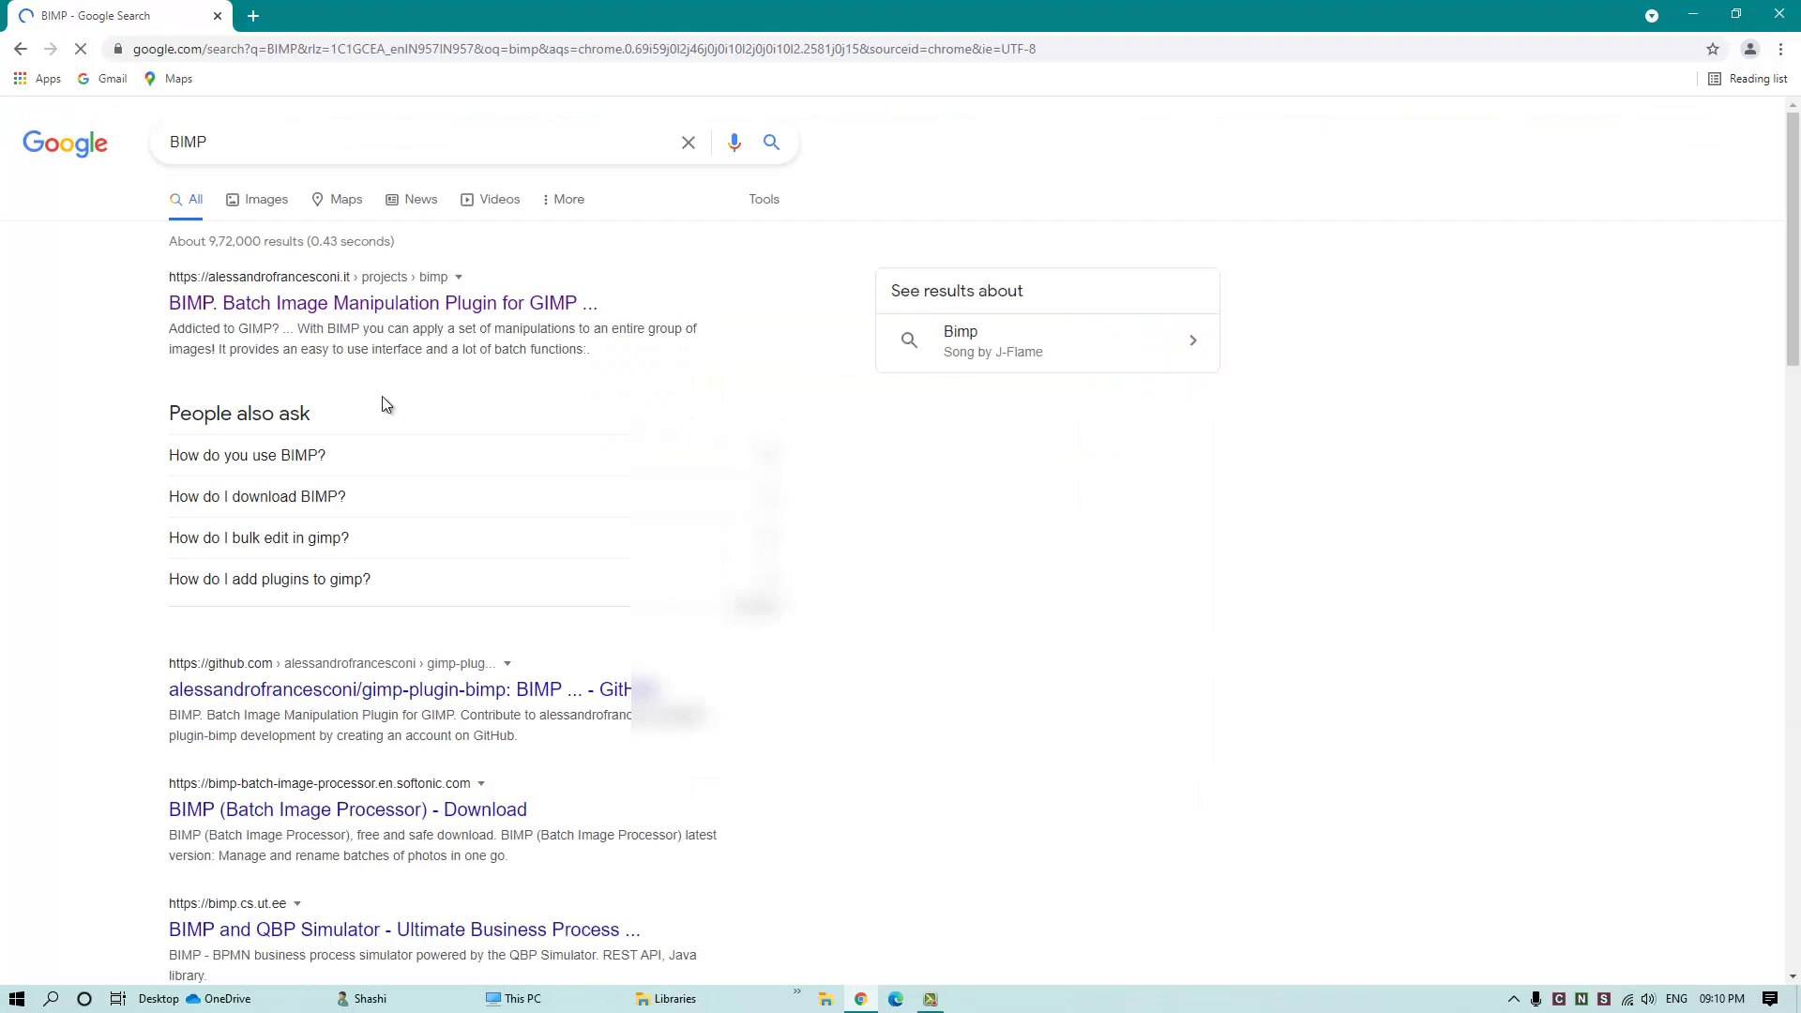
left_click(380, 309)
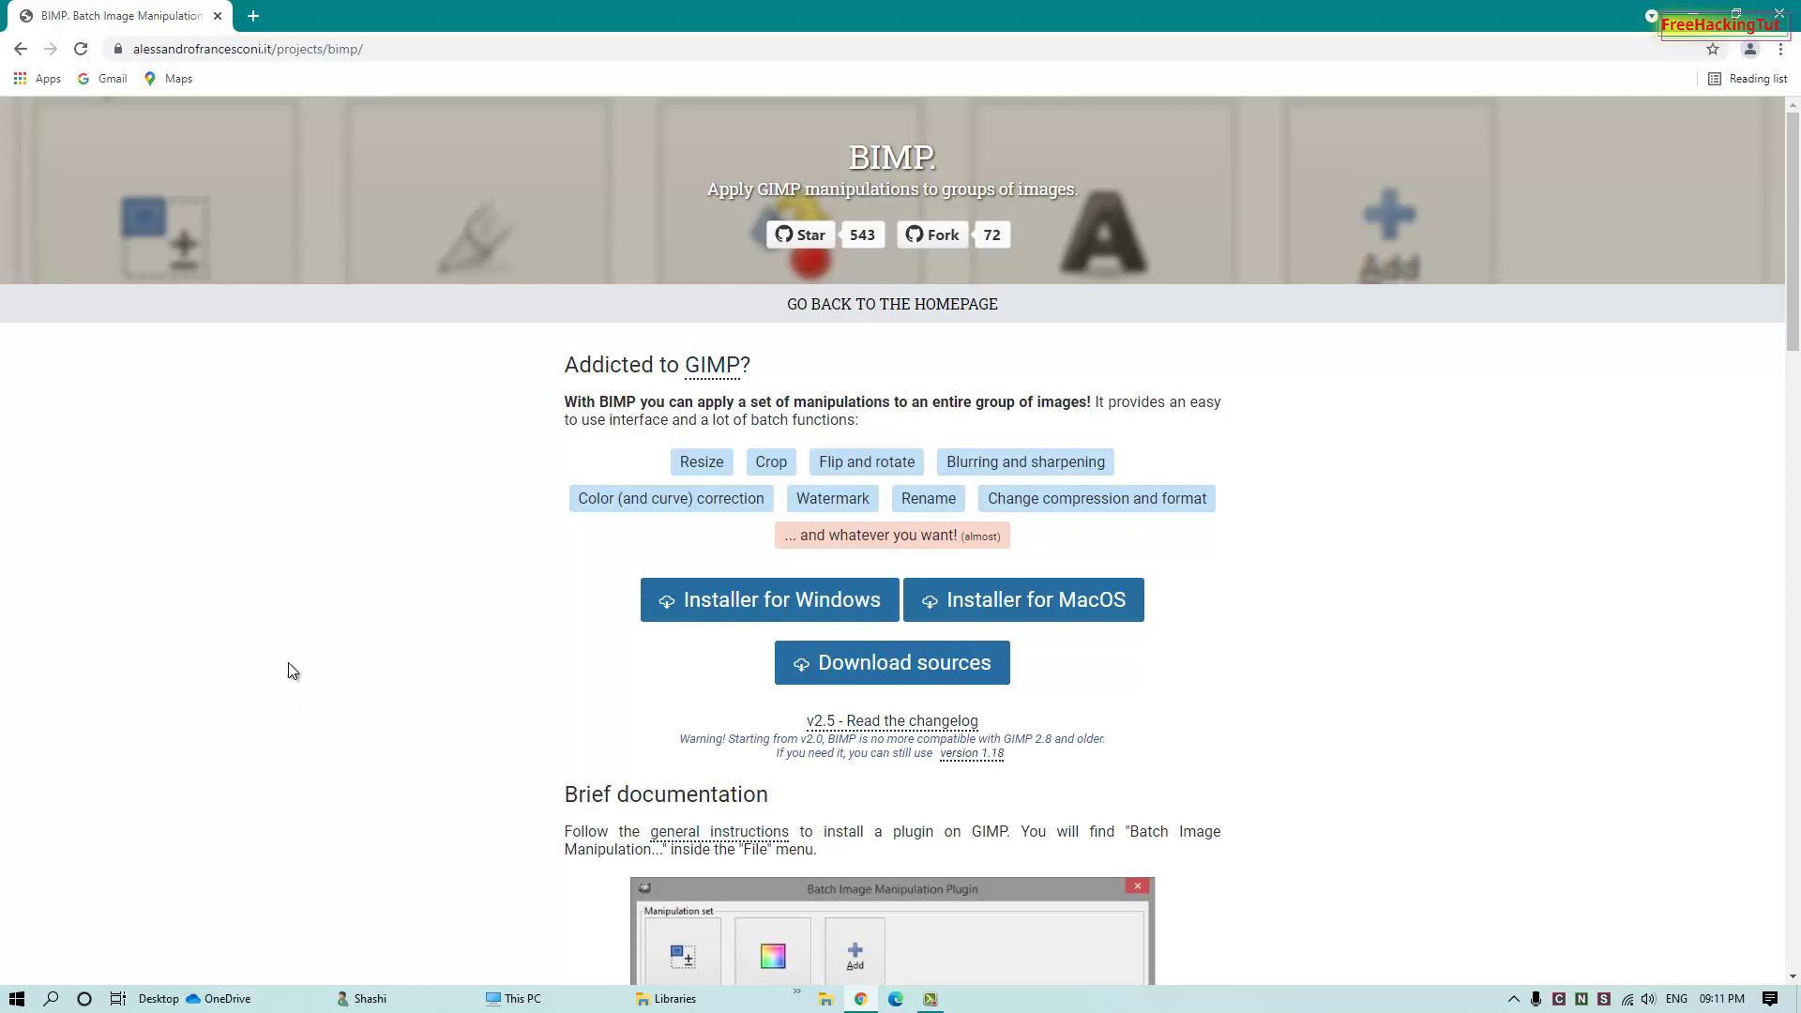
Open the GIMP homepage at gimp.org in a new tab from the BIMP page.
left_click(710, 372)
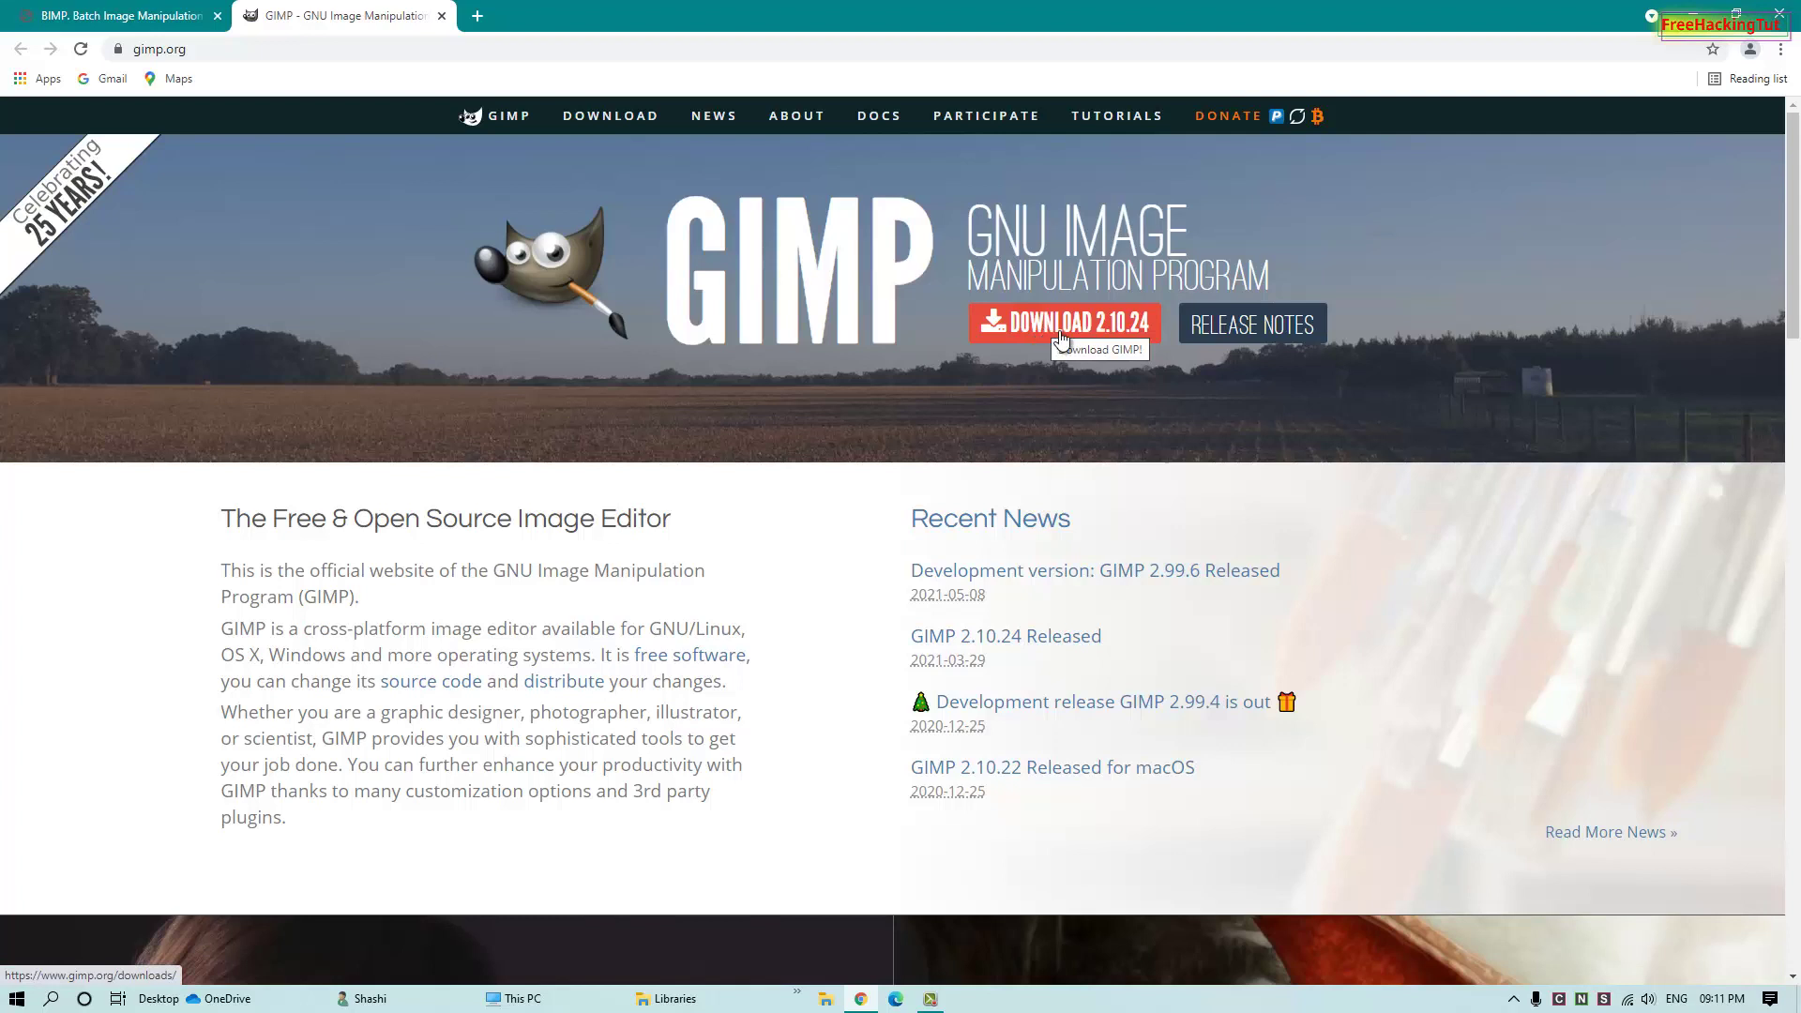
Return to the BIMP tab, scroll to its brief documentation, then close Chrome.
left_click(141, 16)
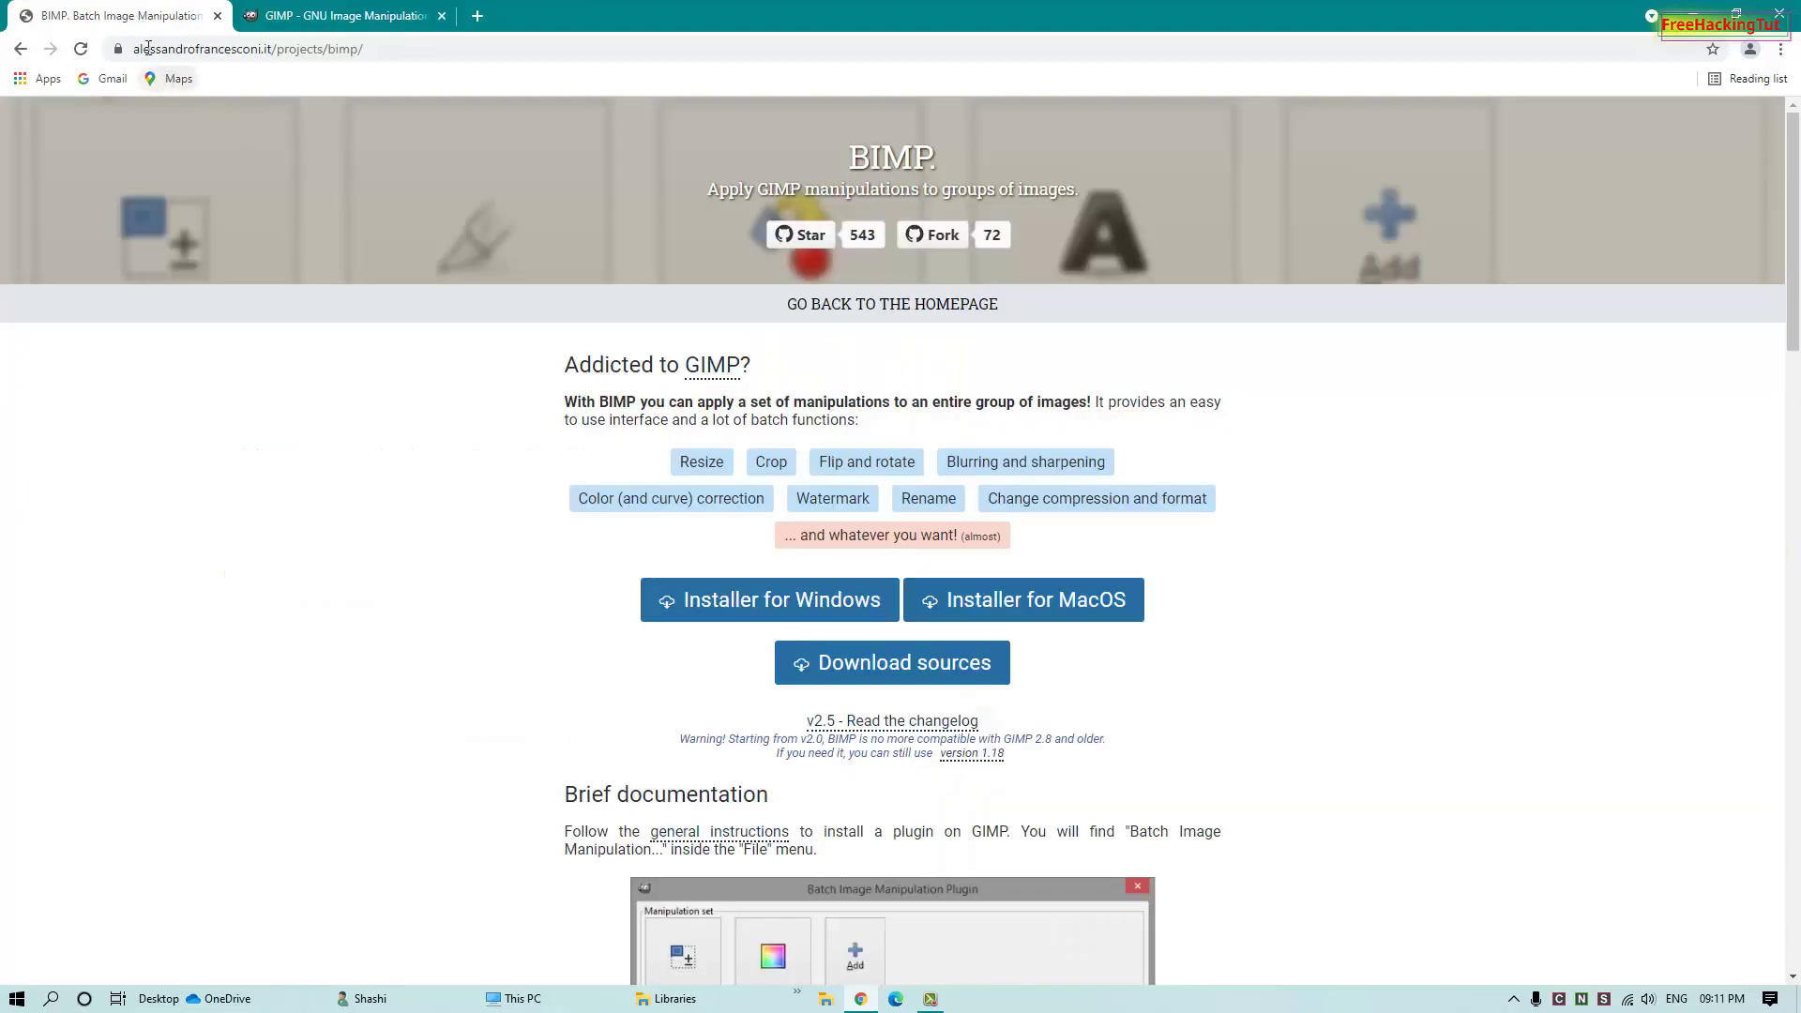
left_click(149, 47)
left_click(343, 615)
scroll(1234, 670, "down", 2)
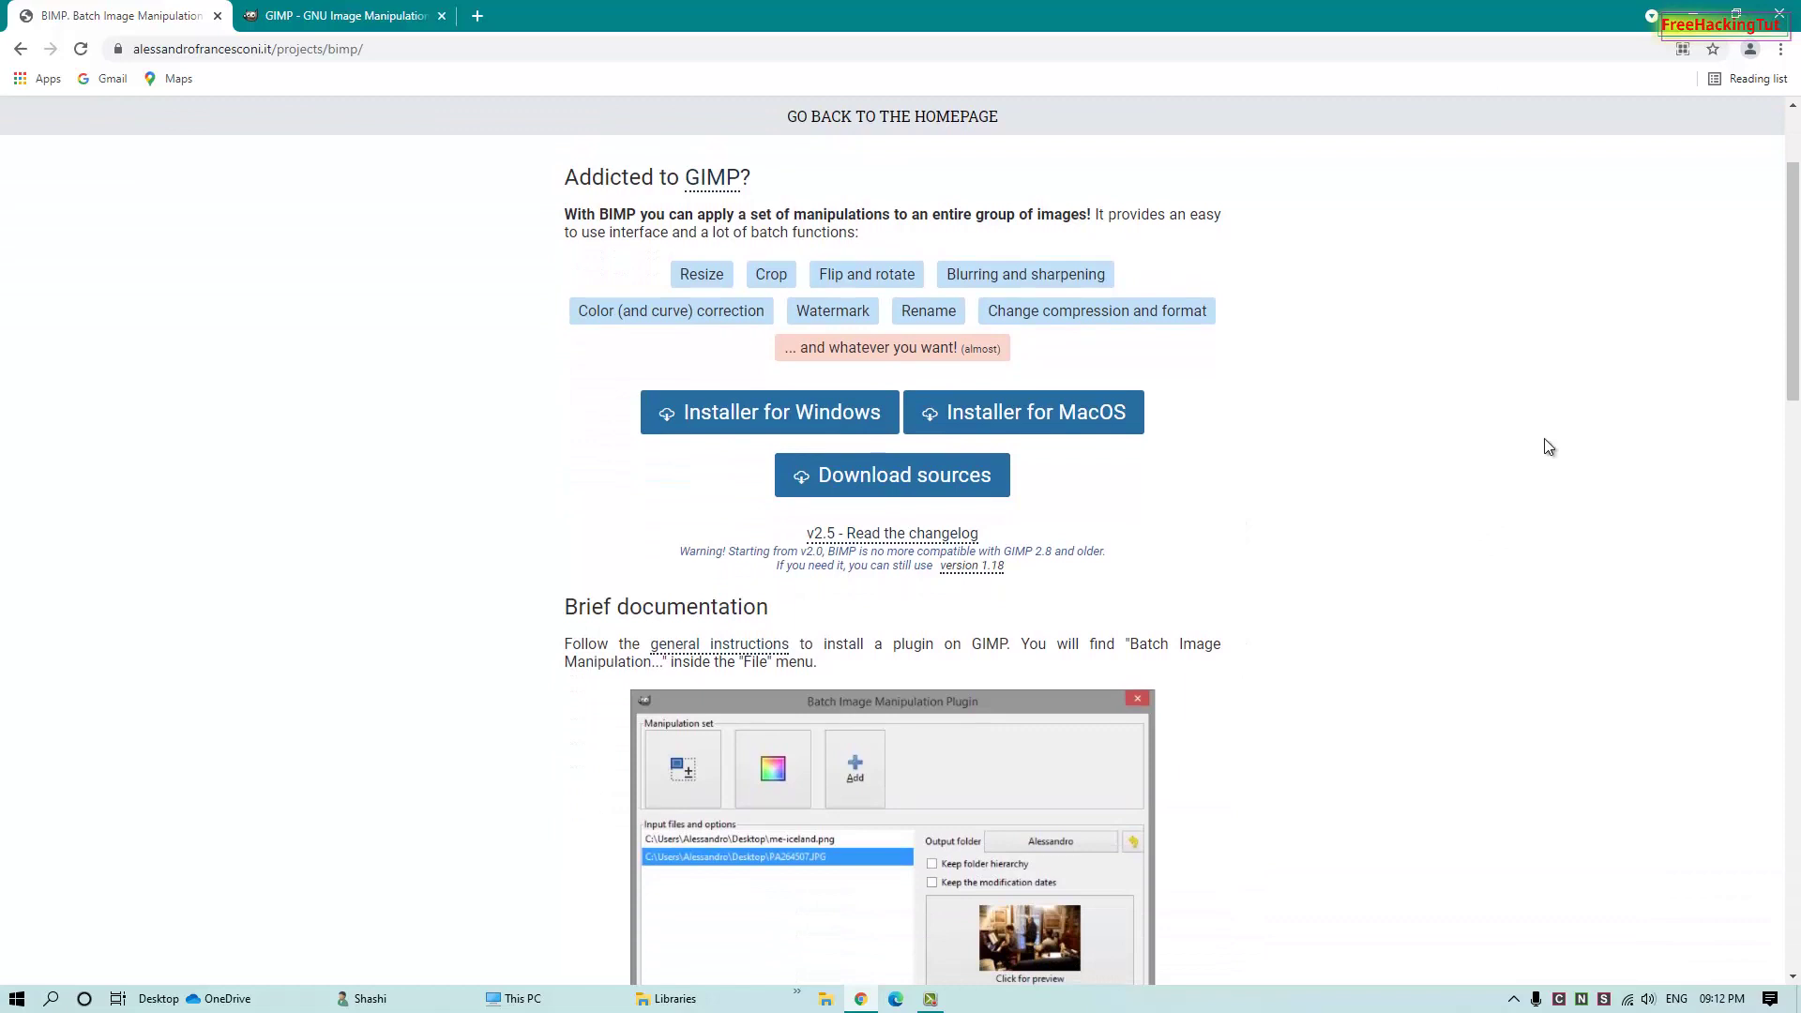
left_click(1780, 26)
Launch GIMP 2.10.24 from the Start menu's Recently added list.
left_click(17, 998)
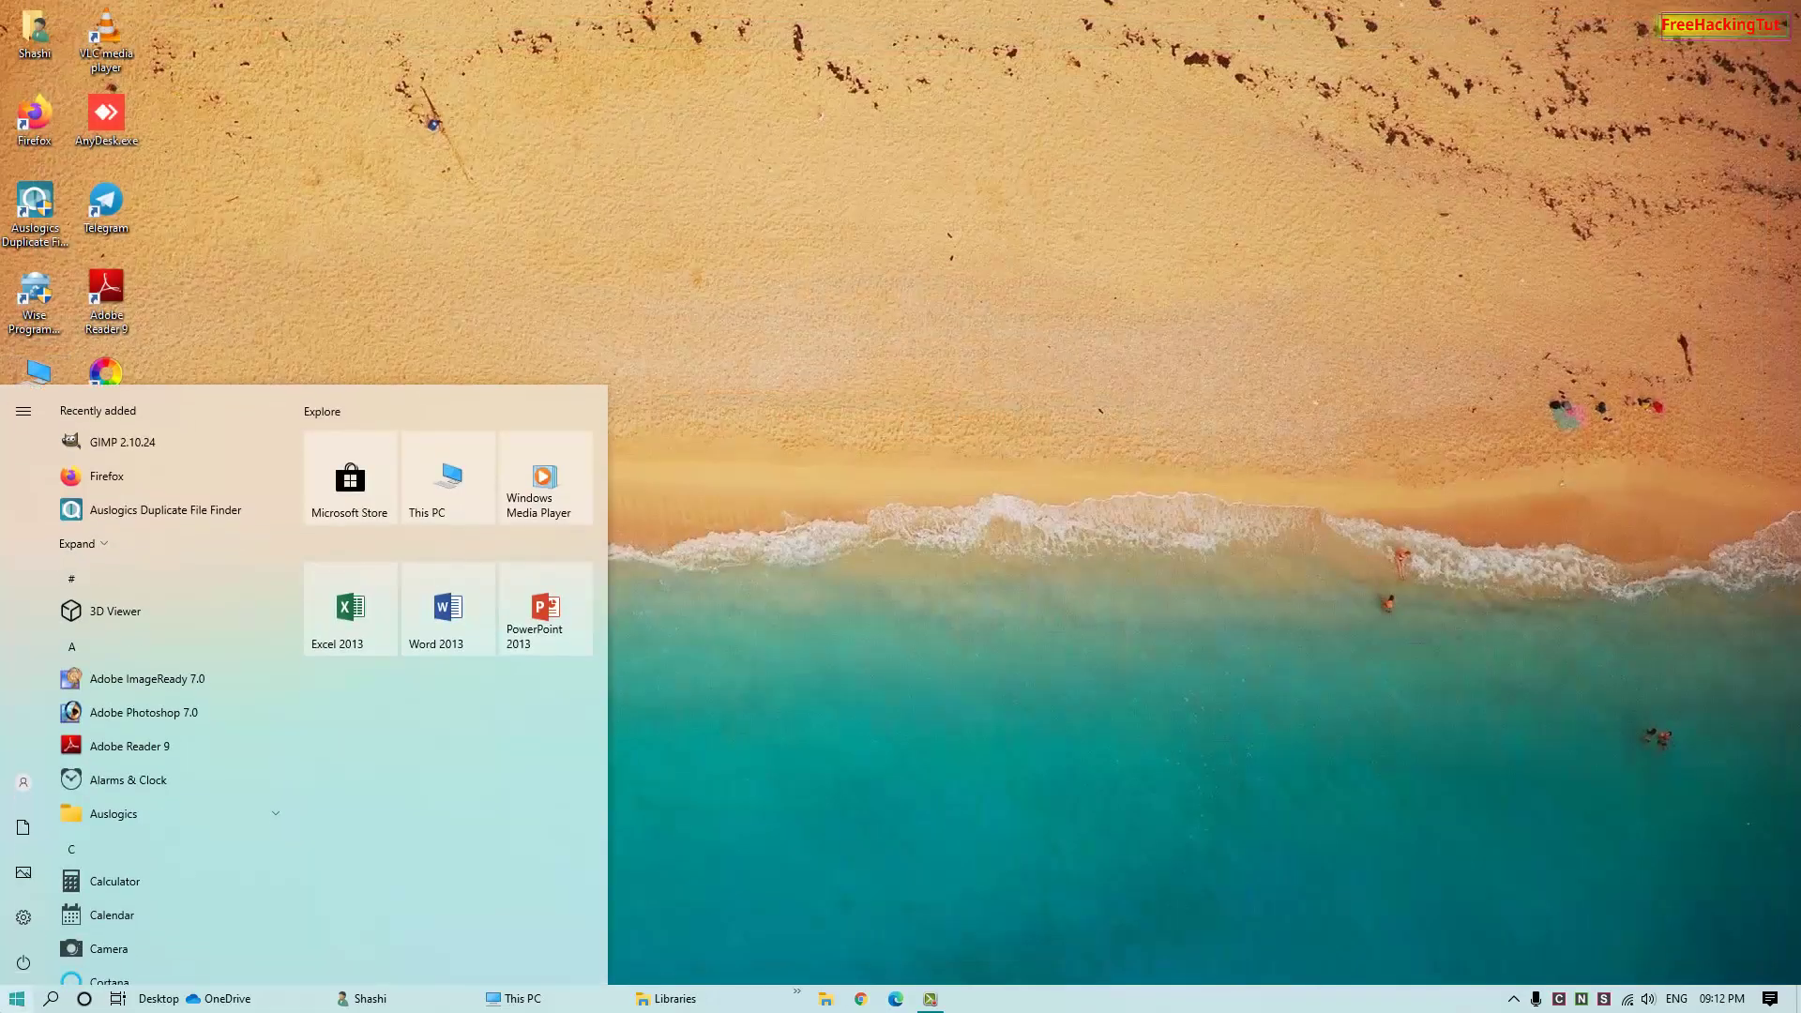
left_click(148, 452)
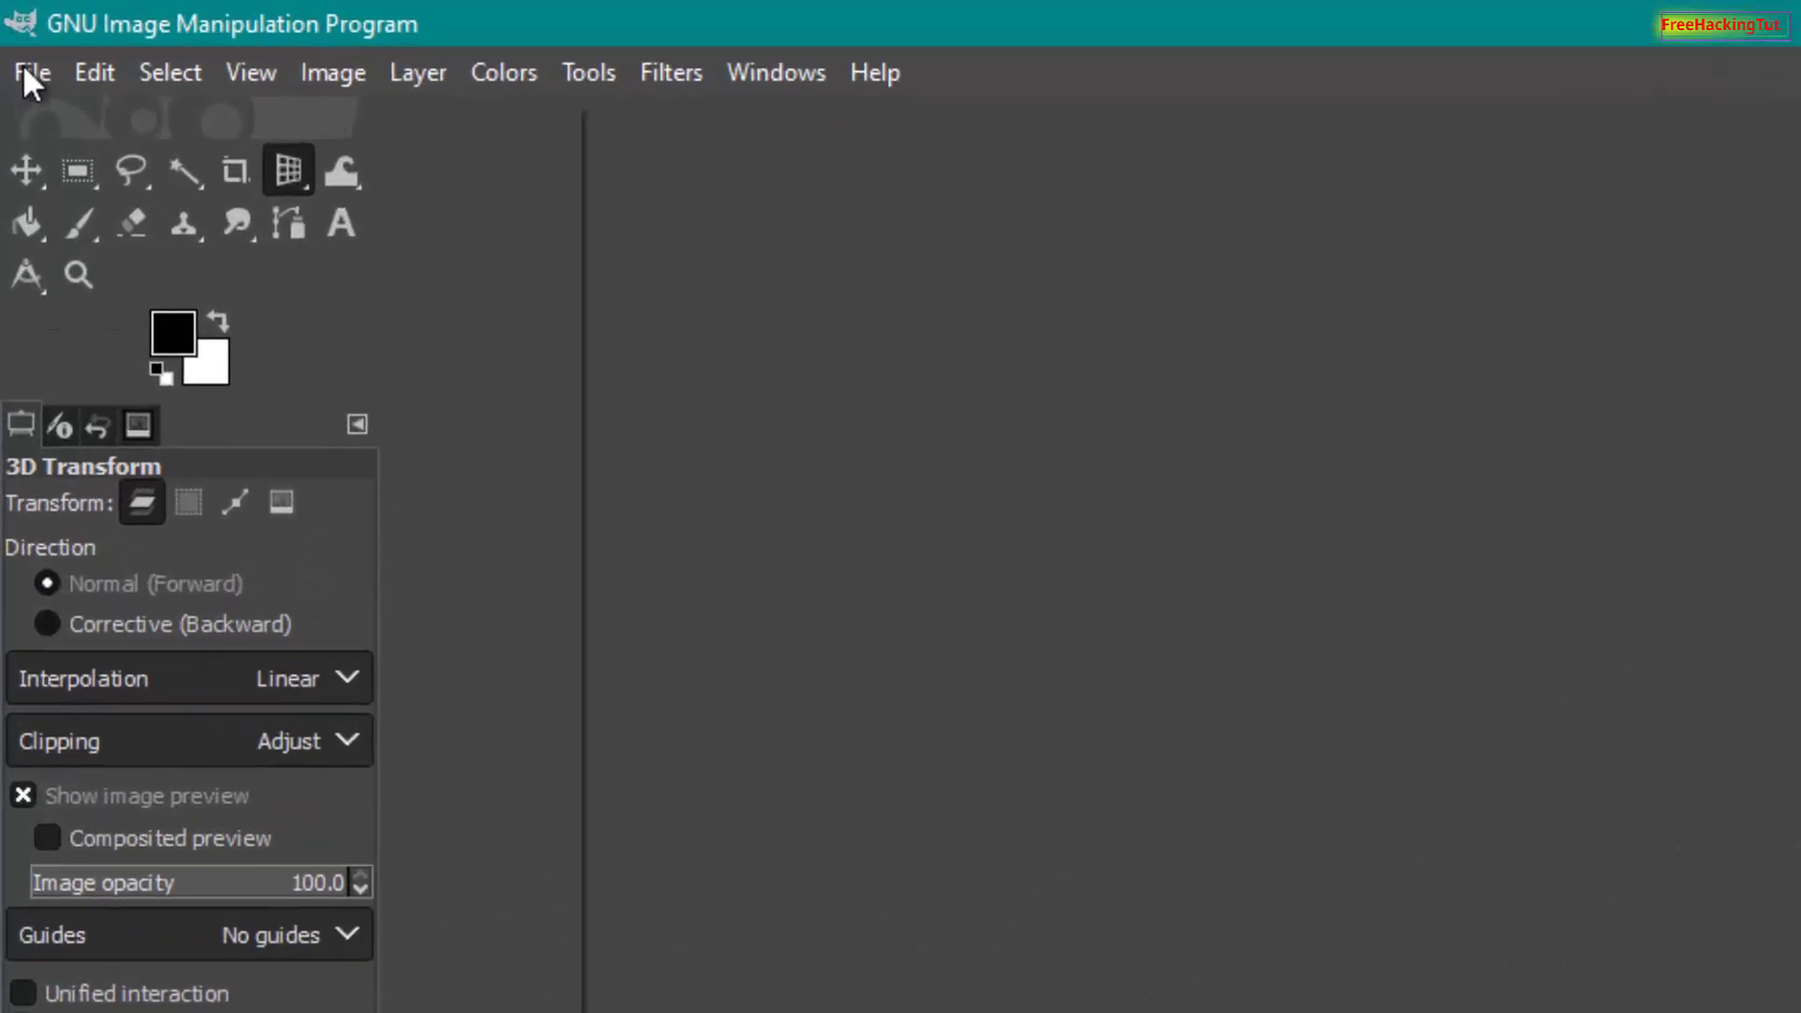
Launch the Batch Image Manipulation plugin from GIMP's File menu.
left_click(26, 71)
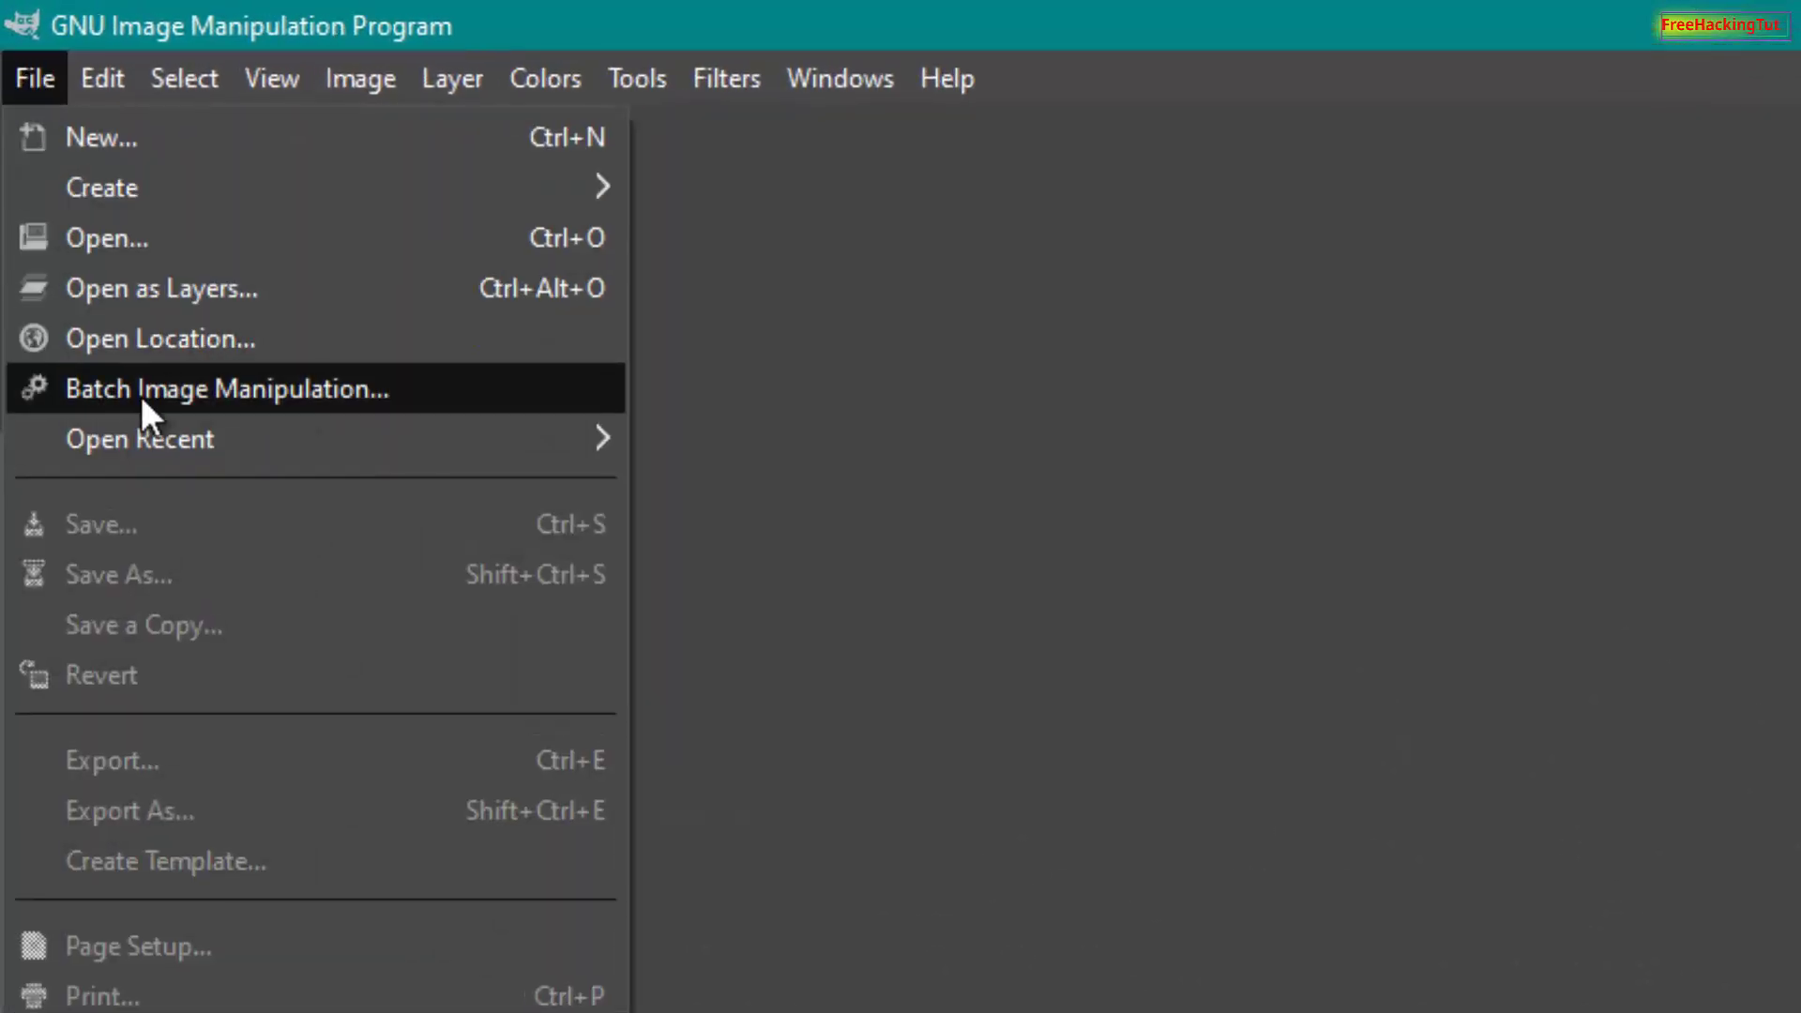
left_click(415, 403)
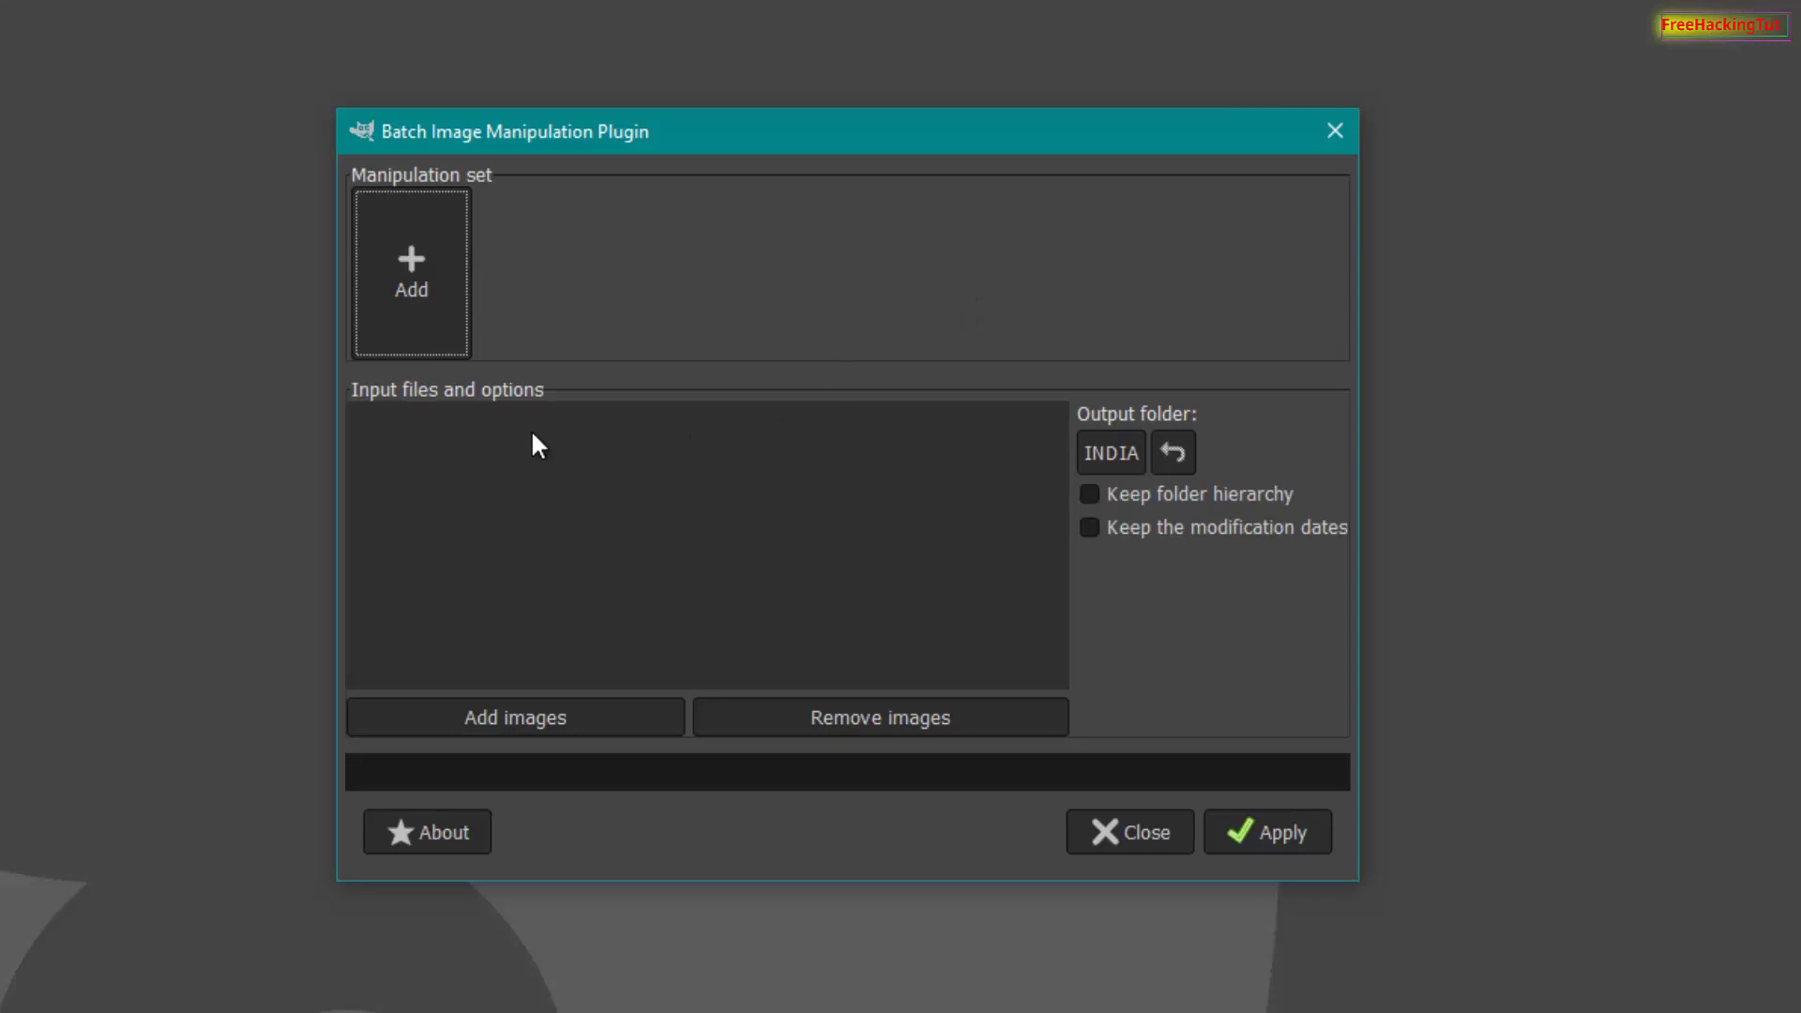
Add an 'Add a Watermark' step to the batch manipulation set.
left_click(415, 264)
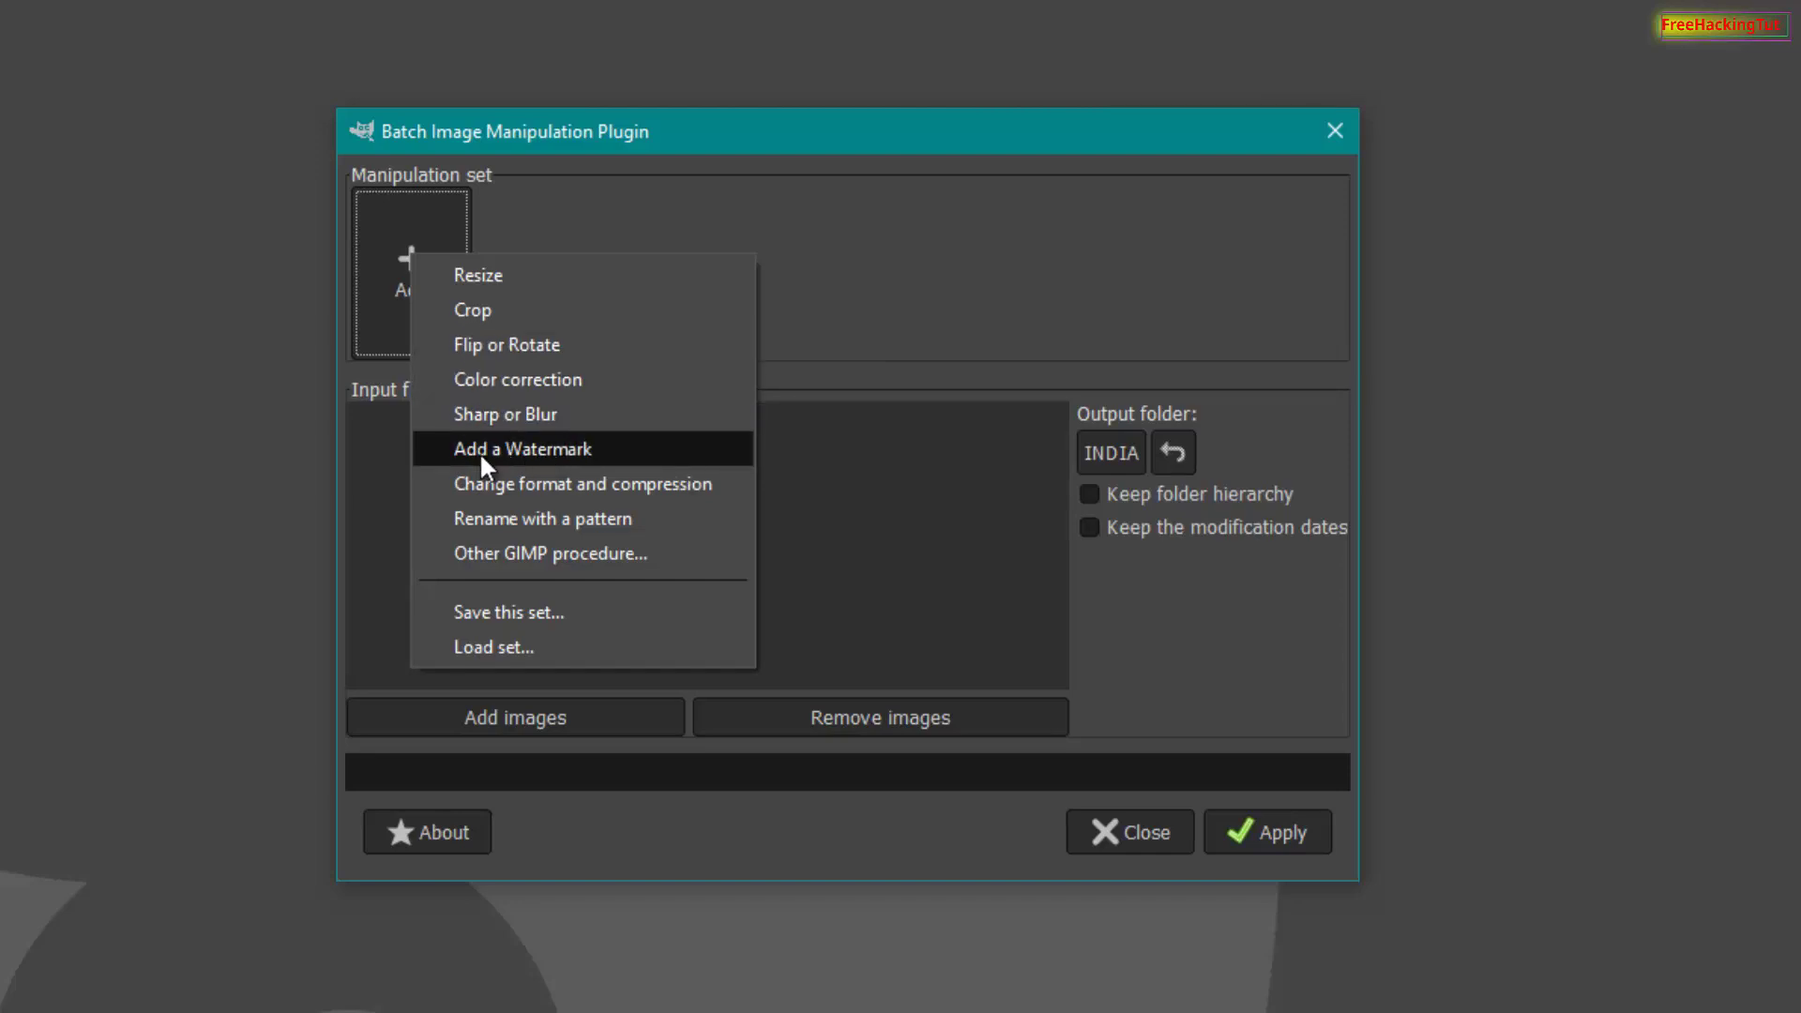
left_click(561, 454)
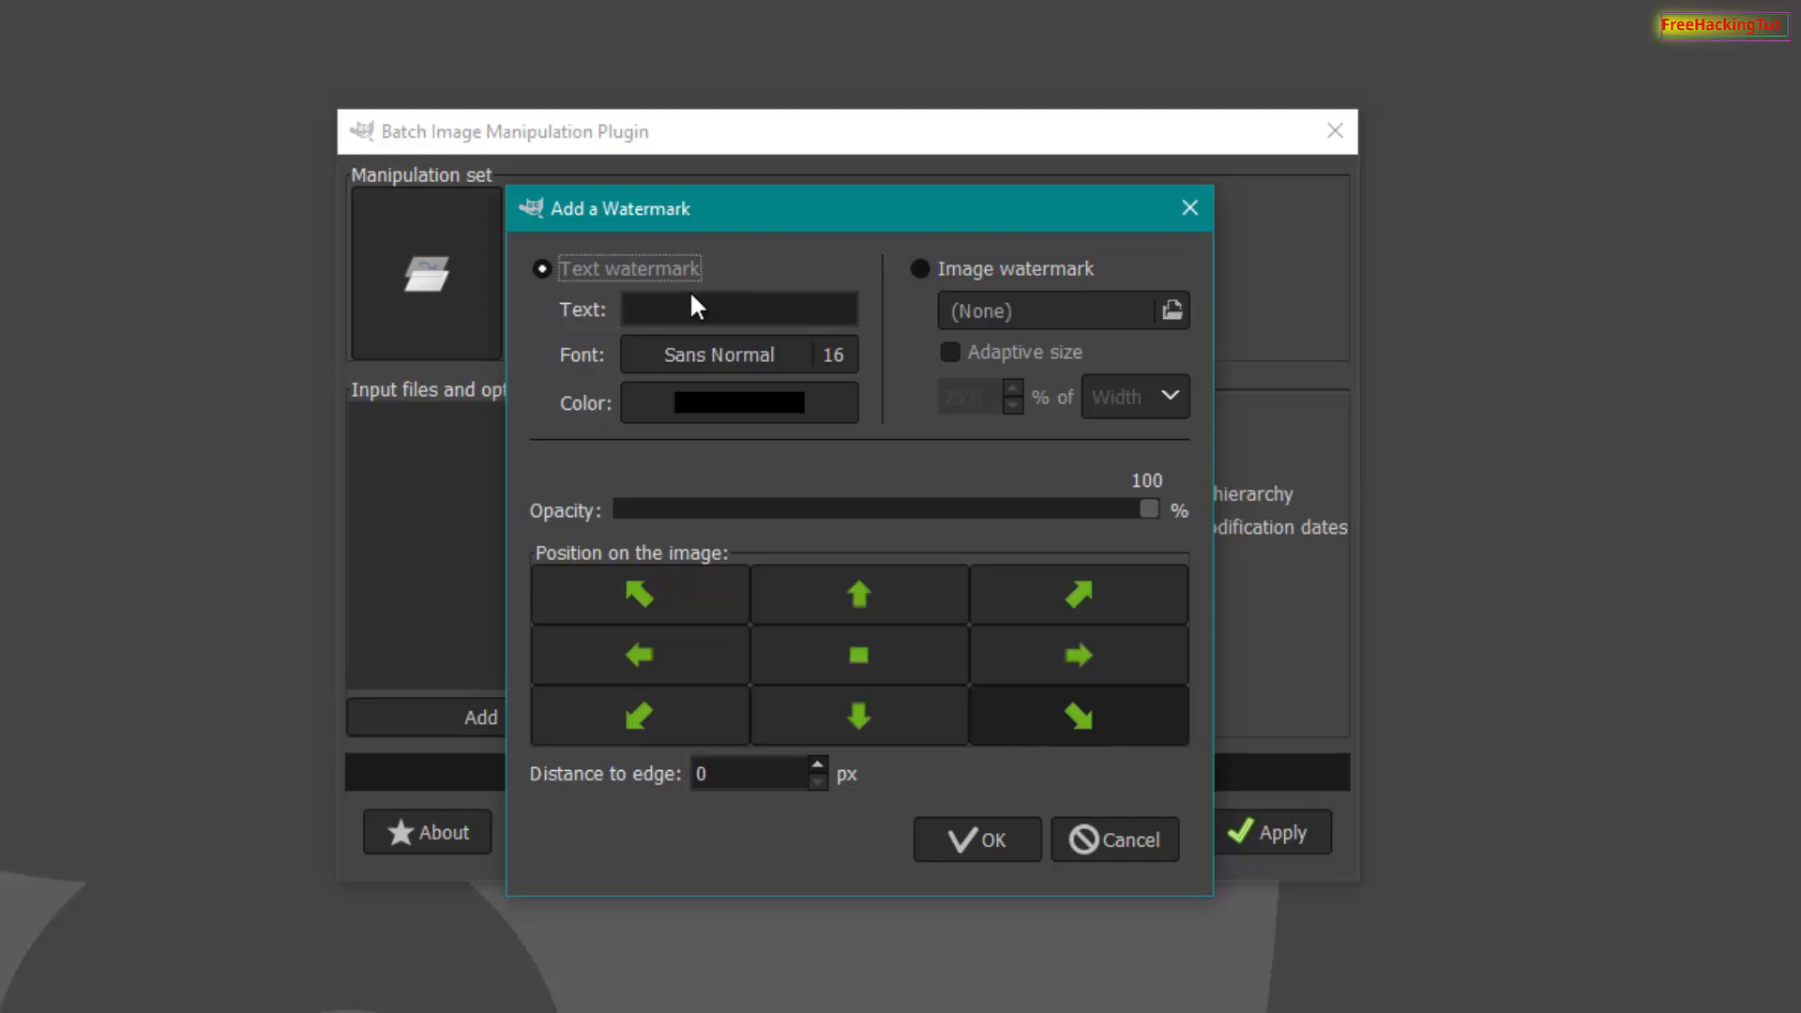
After briefly trying an image watermark, make it a text watermark reading 'Shashi's Photography'.
left_click(713, 312)
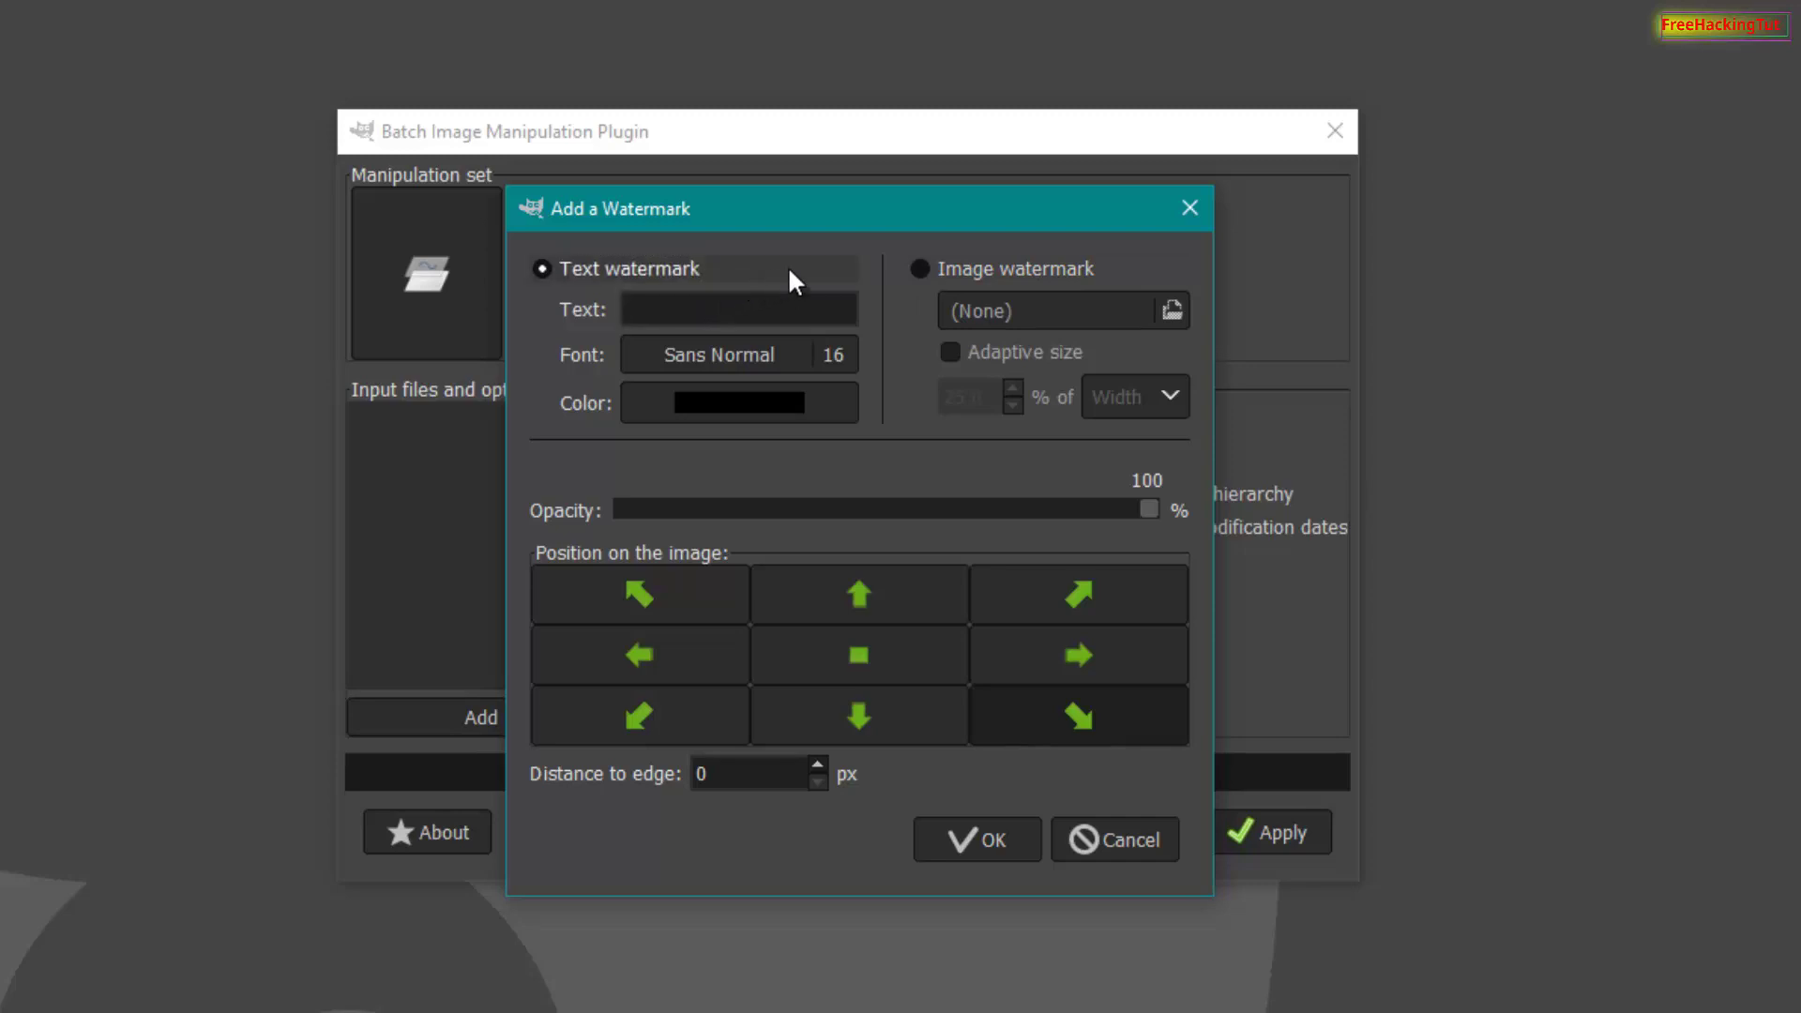
left_click(921, 269)
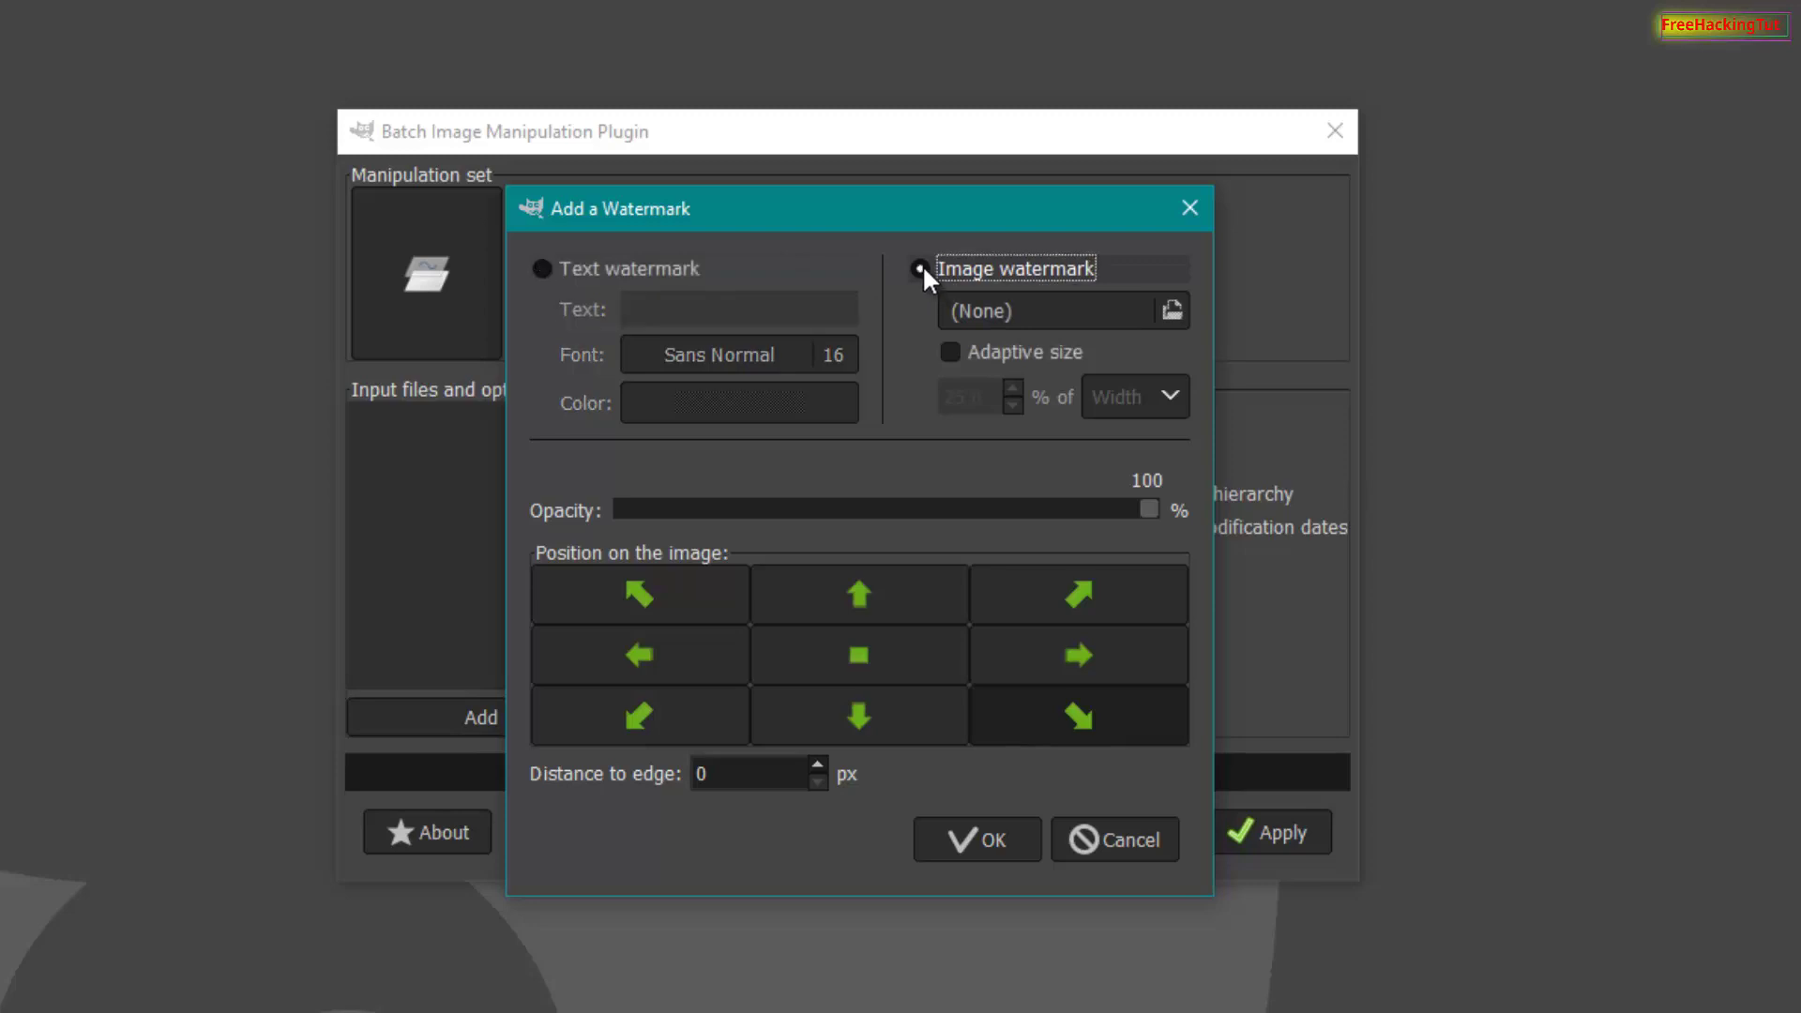
left_click(1173, 311)
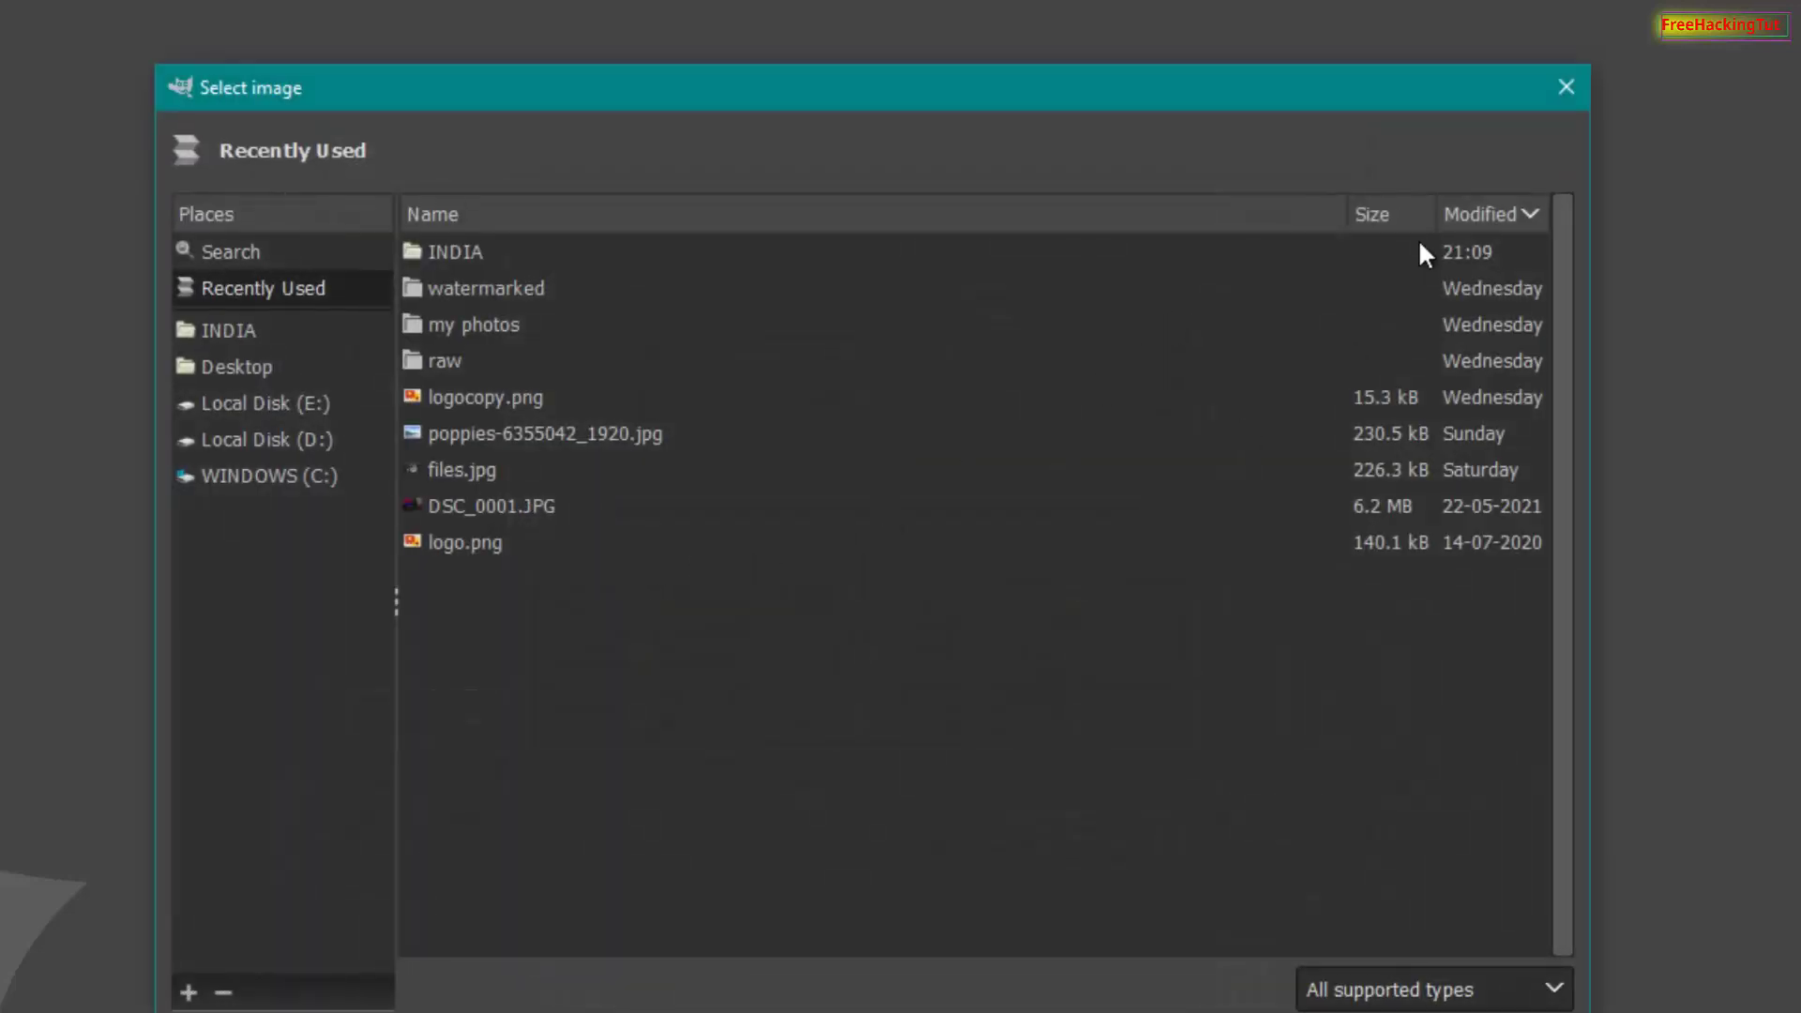
left_click(1561, 90)
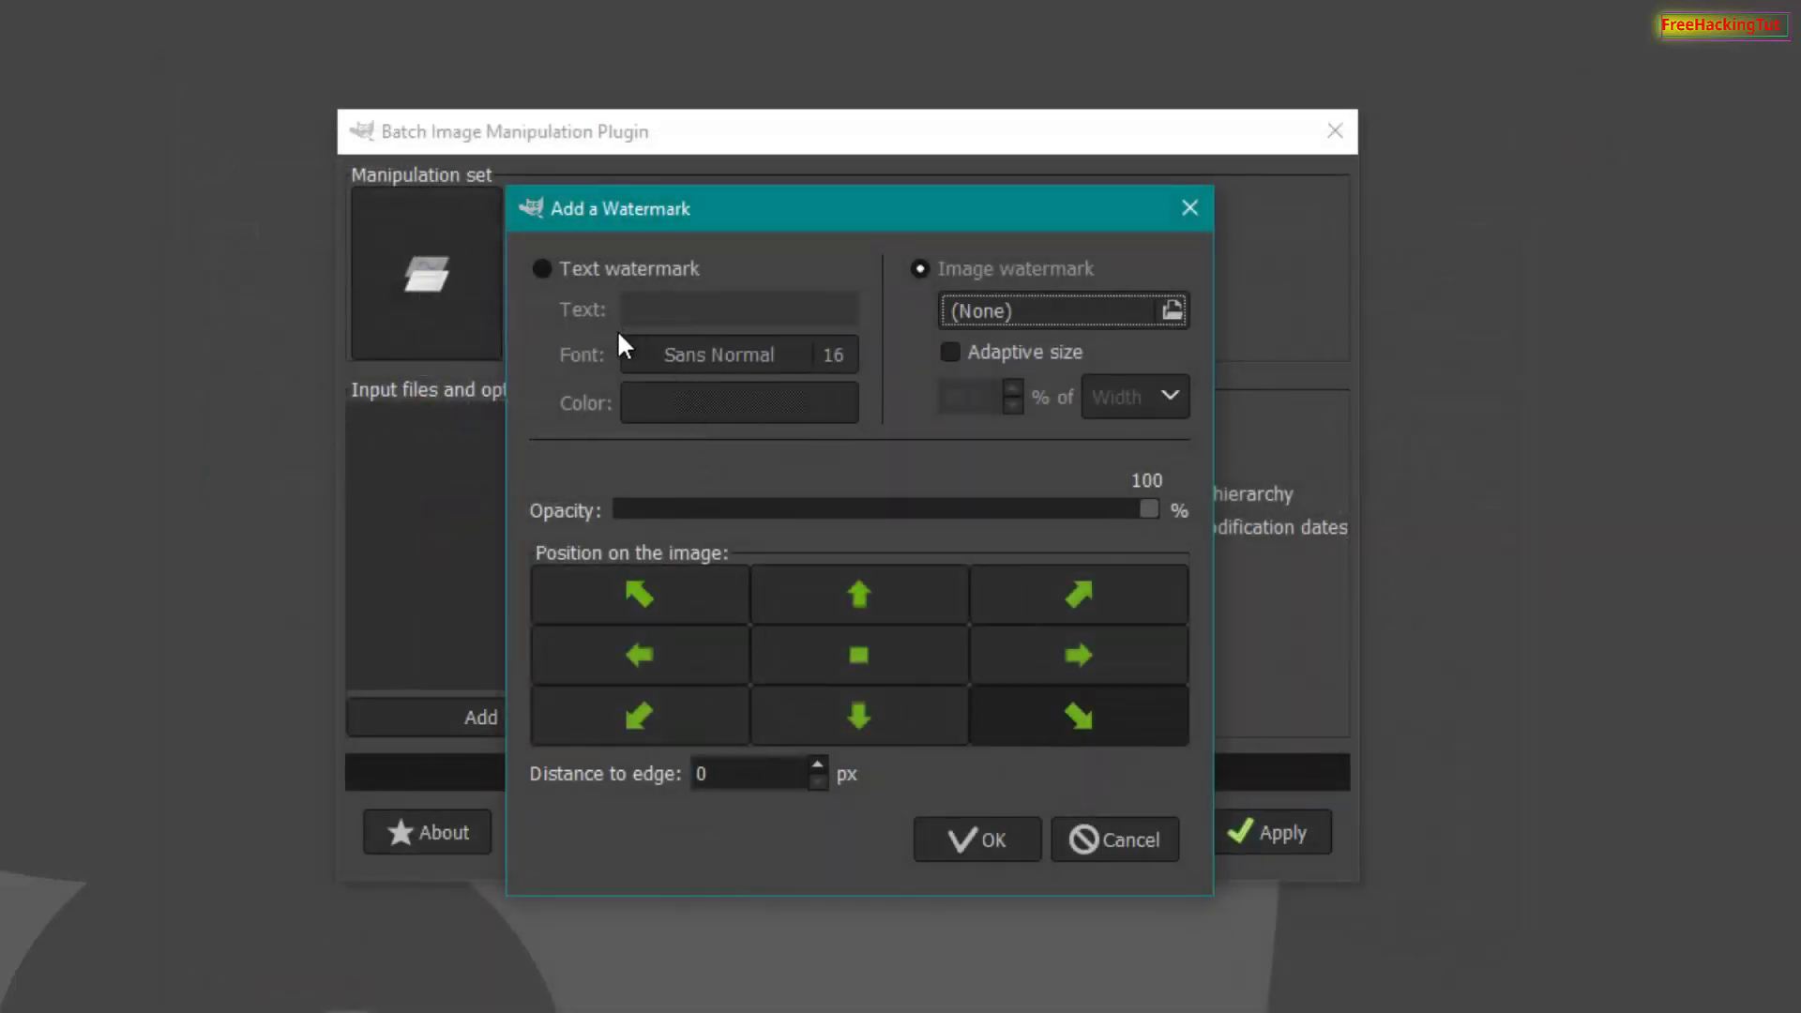
left_click(542, 269)
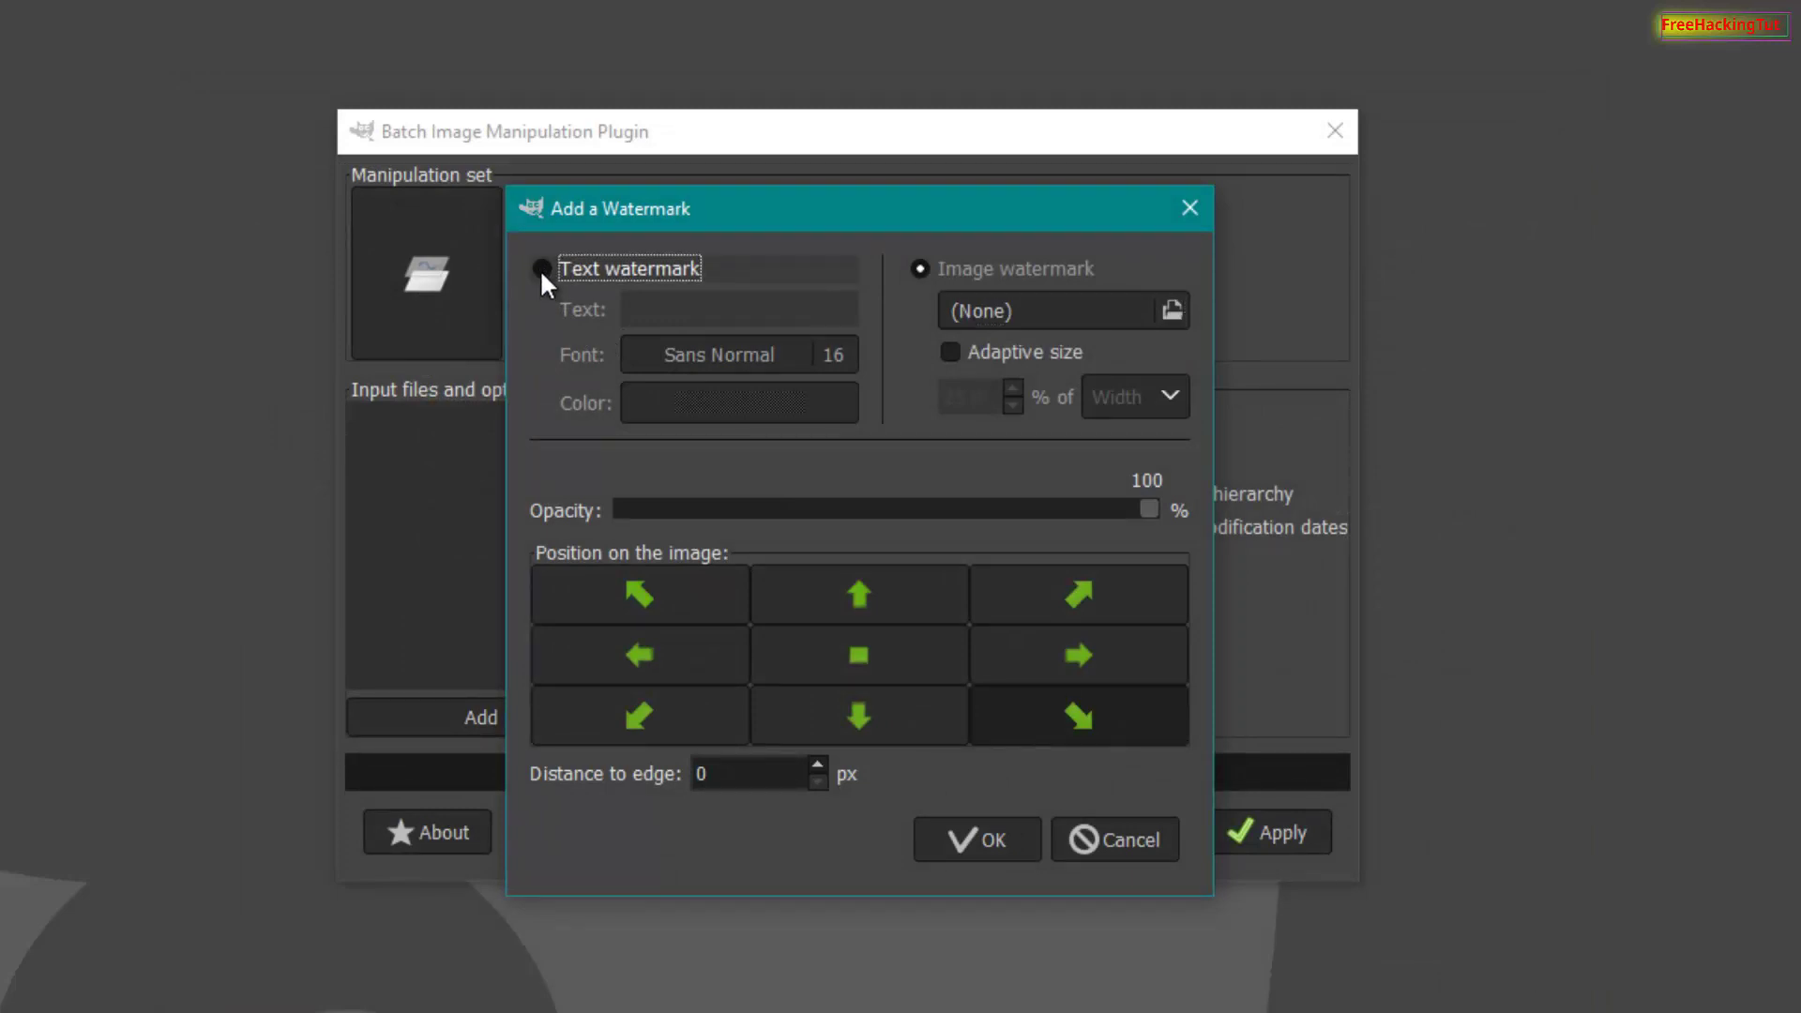
left_click(680, 312)
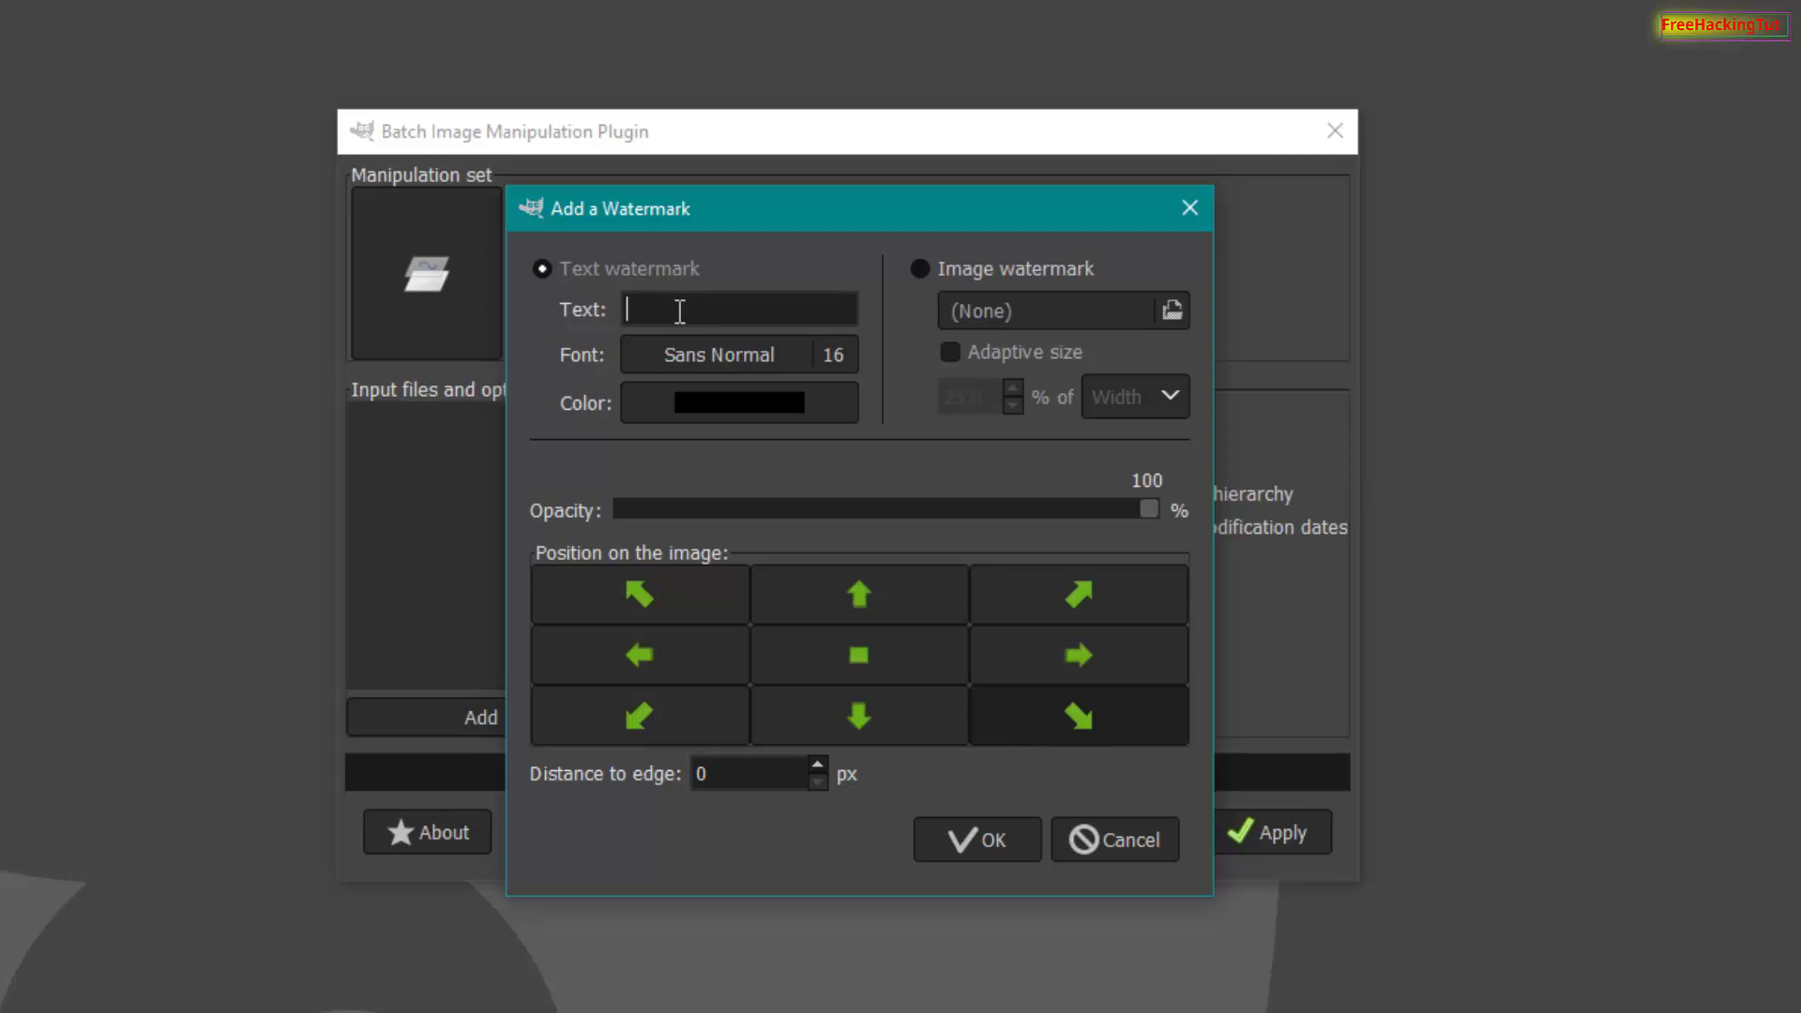
type("Shashi's Photography")
Choose Pristina Normal at size 80 as the watermark font.
left_click(707, 357)
mouse_move(835, 569)
left_mouse_down()
mouse_move(832, 617)
mouse_move(817, 567)
left_mouse_up()
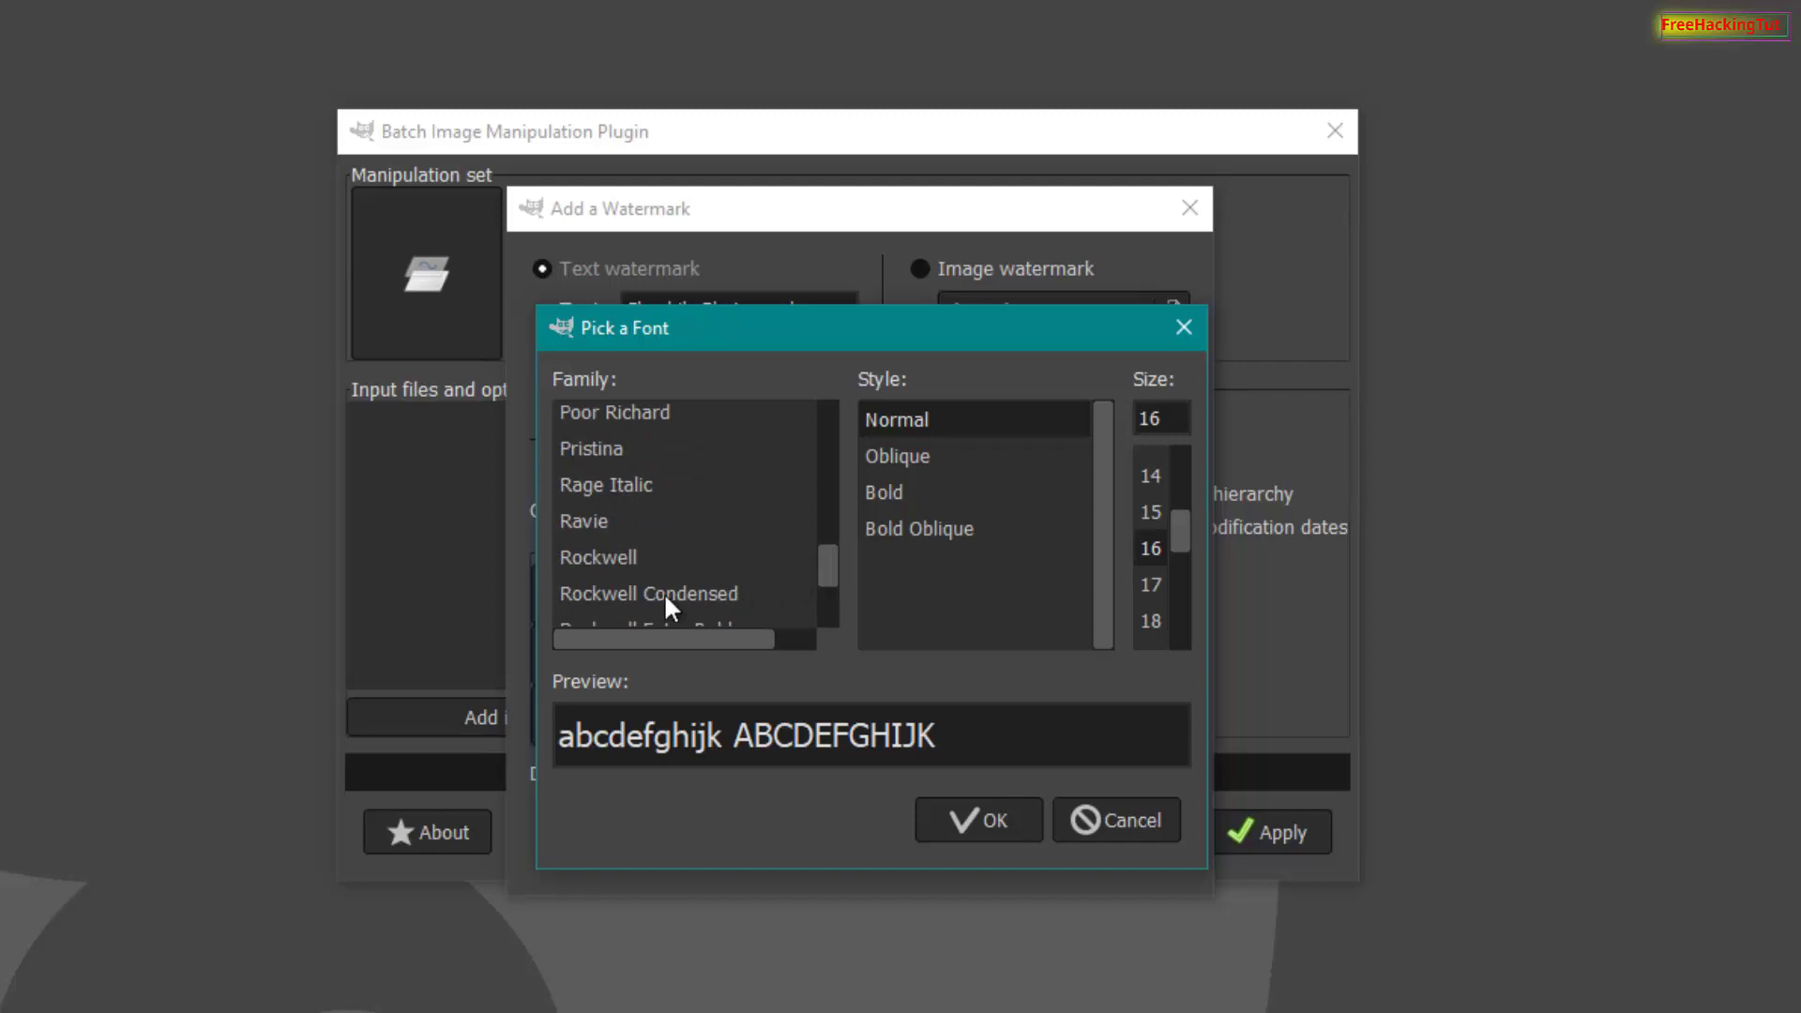
left_click(593, 559)
left_click(605, 485)
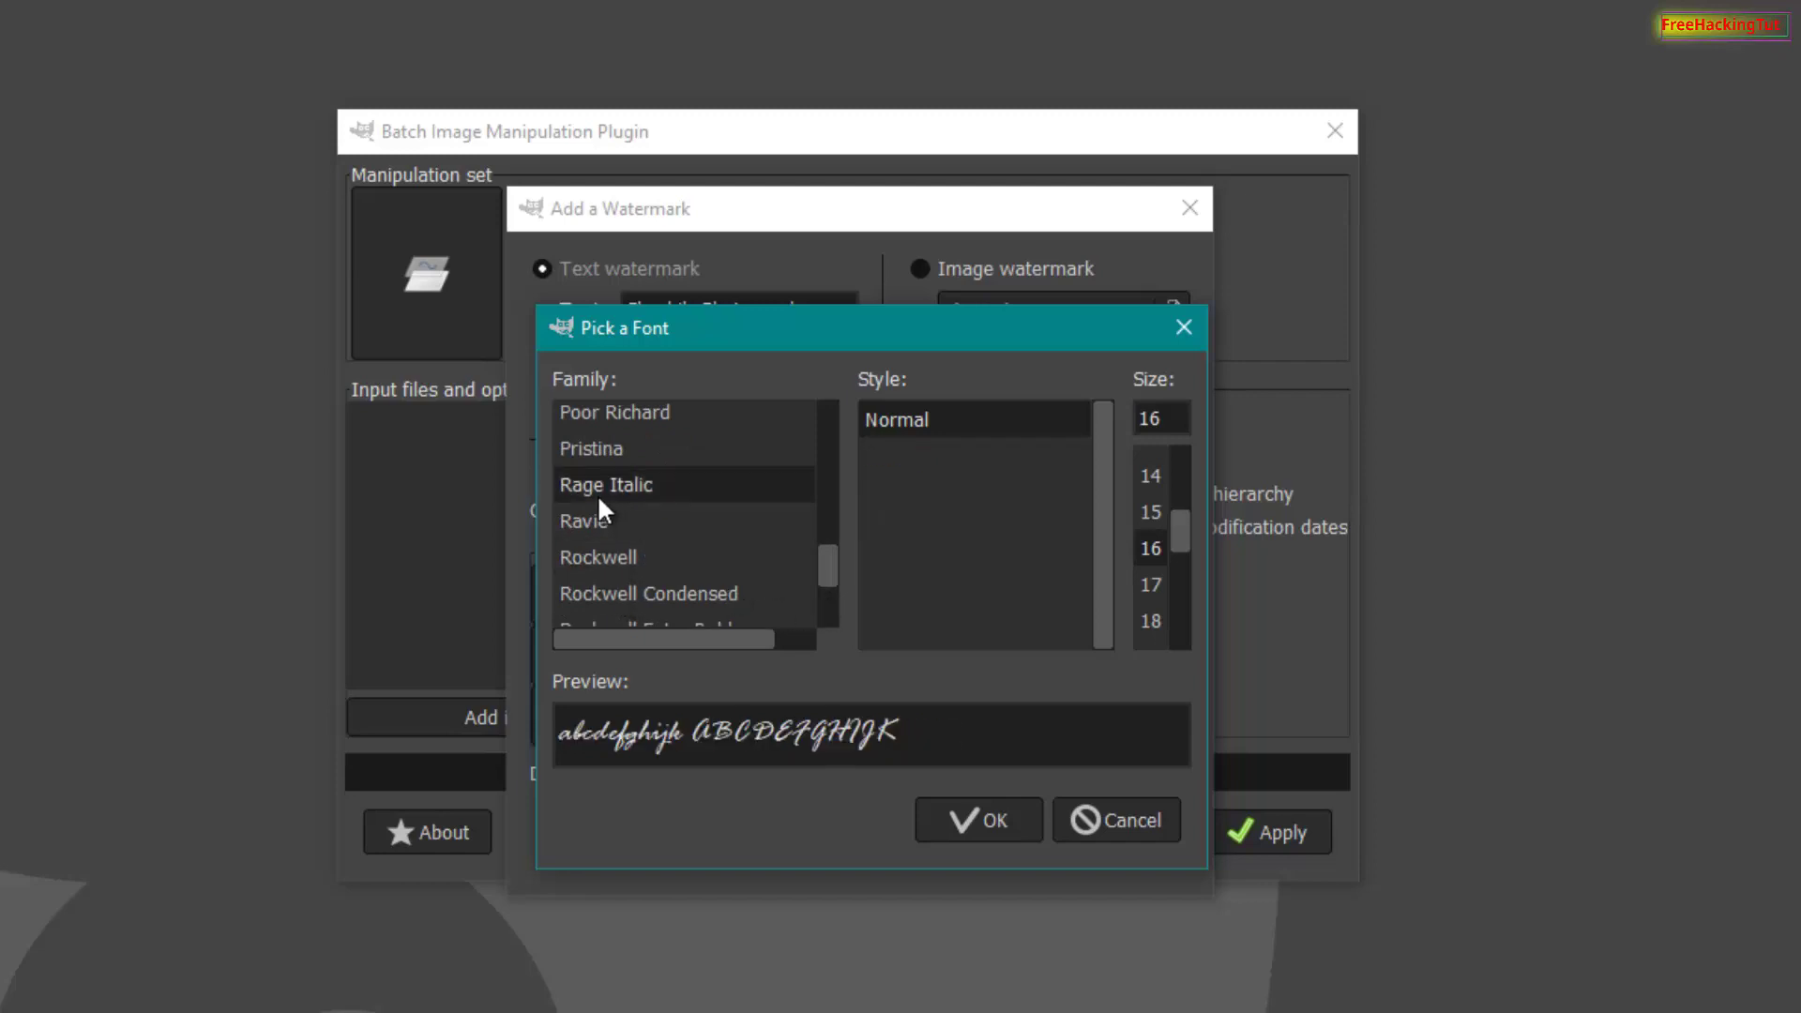
scroll(693, 516, "up", 1)
left_click(606, 486)
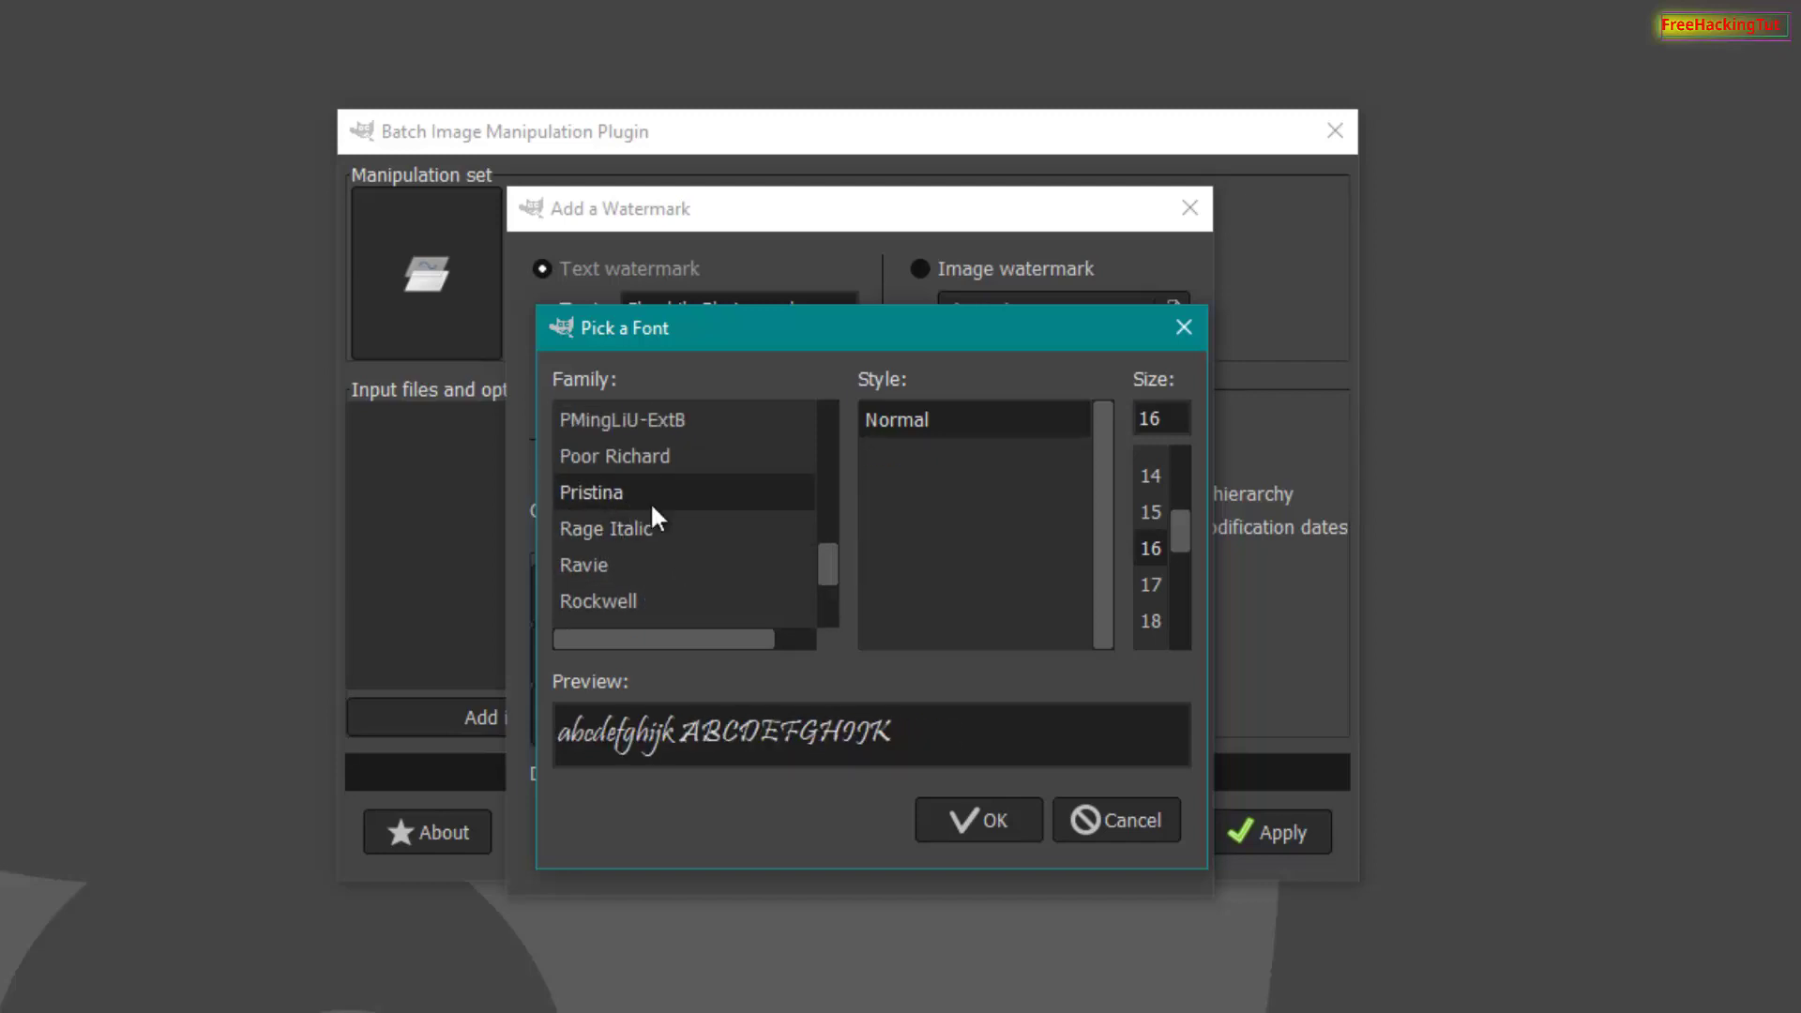
scroll(717, 522, "up", 1)
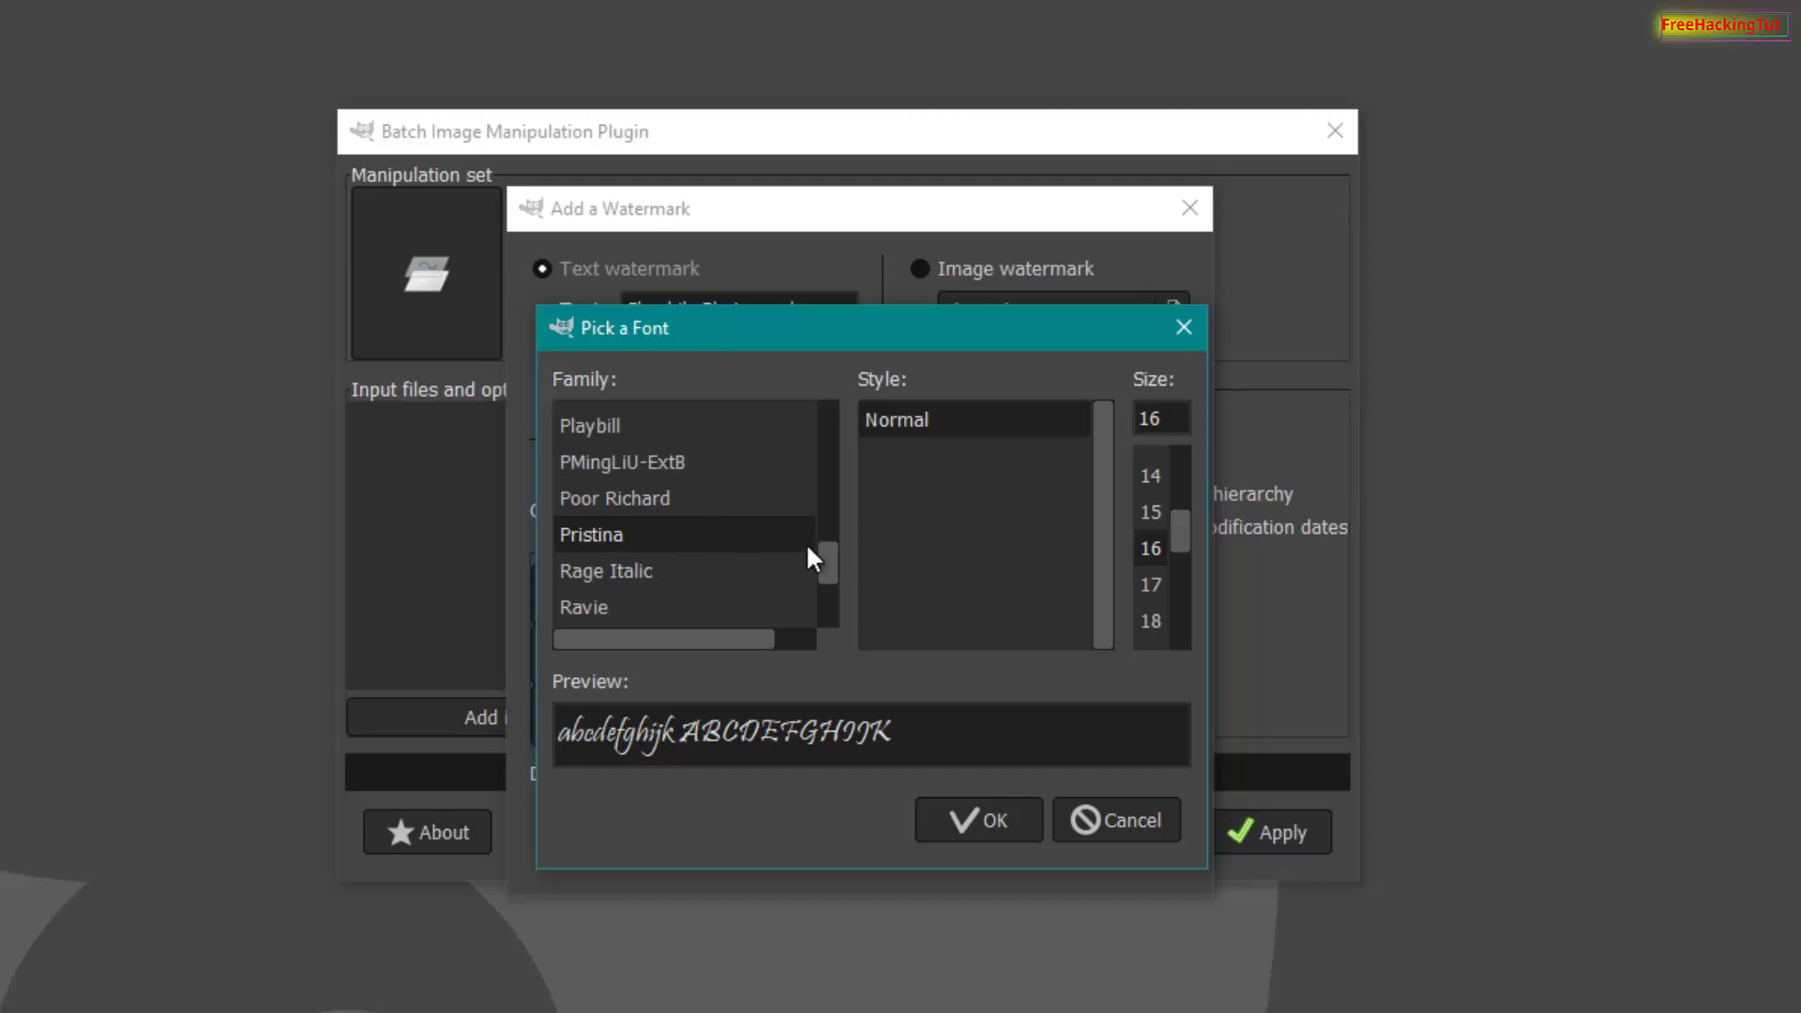
left_click_drag(1180, 526, 1126, 415)
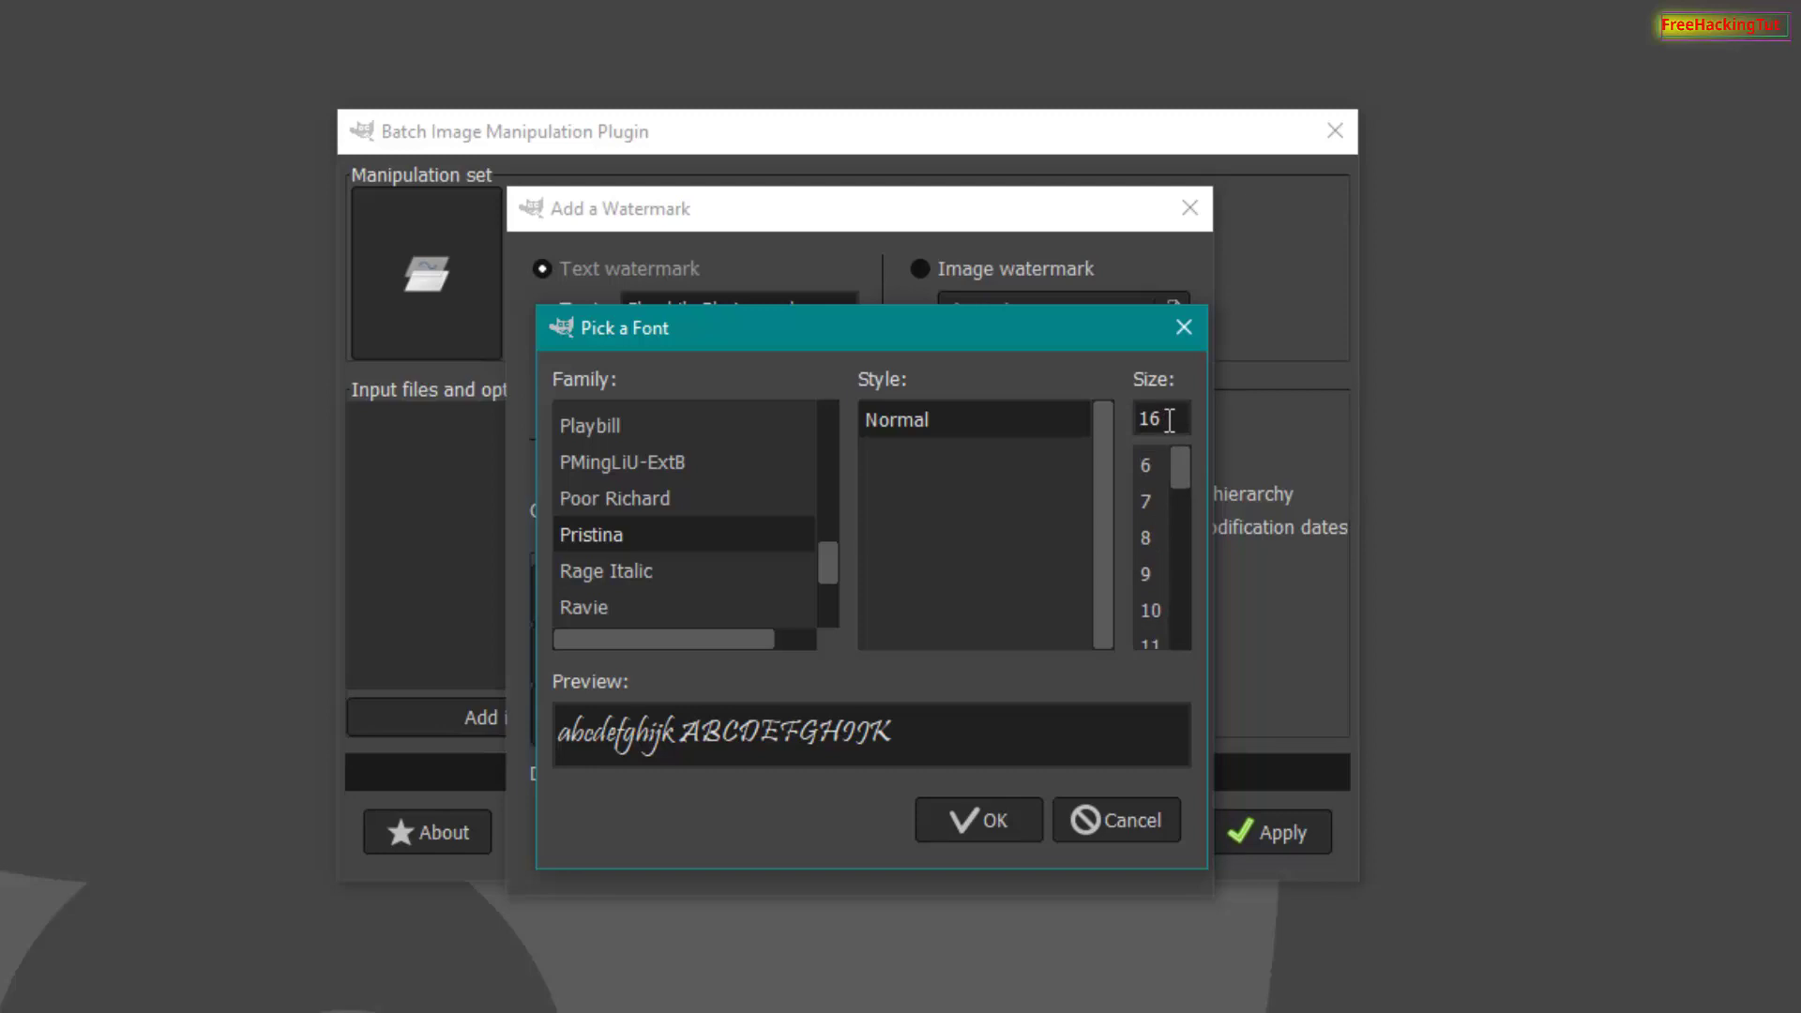
type("6")
key("BackSpace")
type("80")
left_click(960, 833)
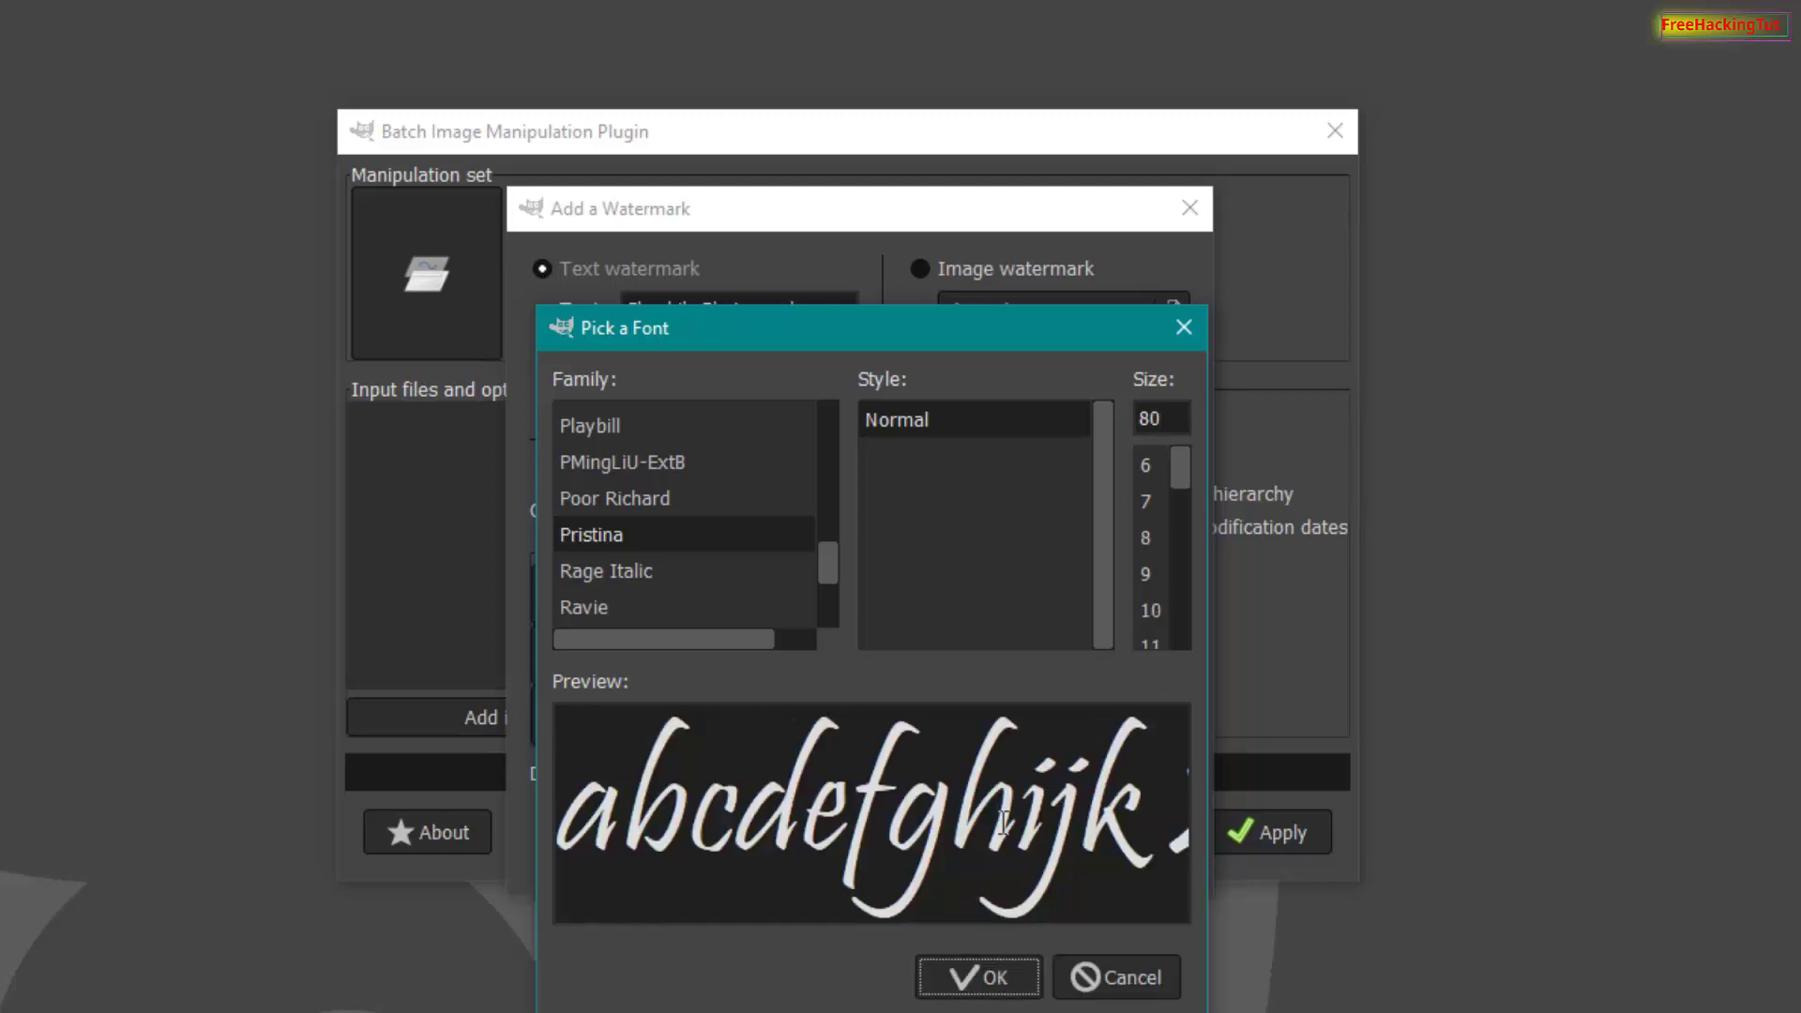
left_click(977, 975)
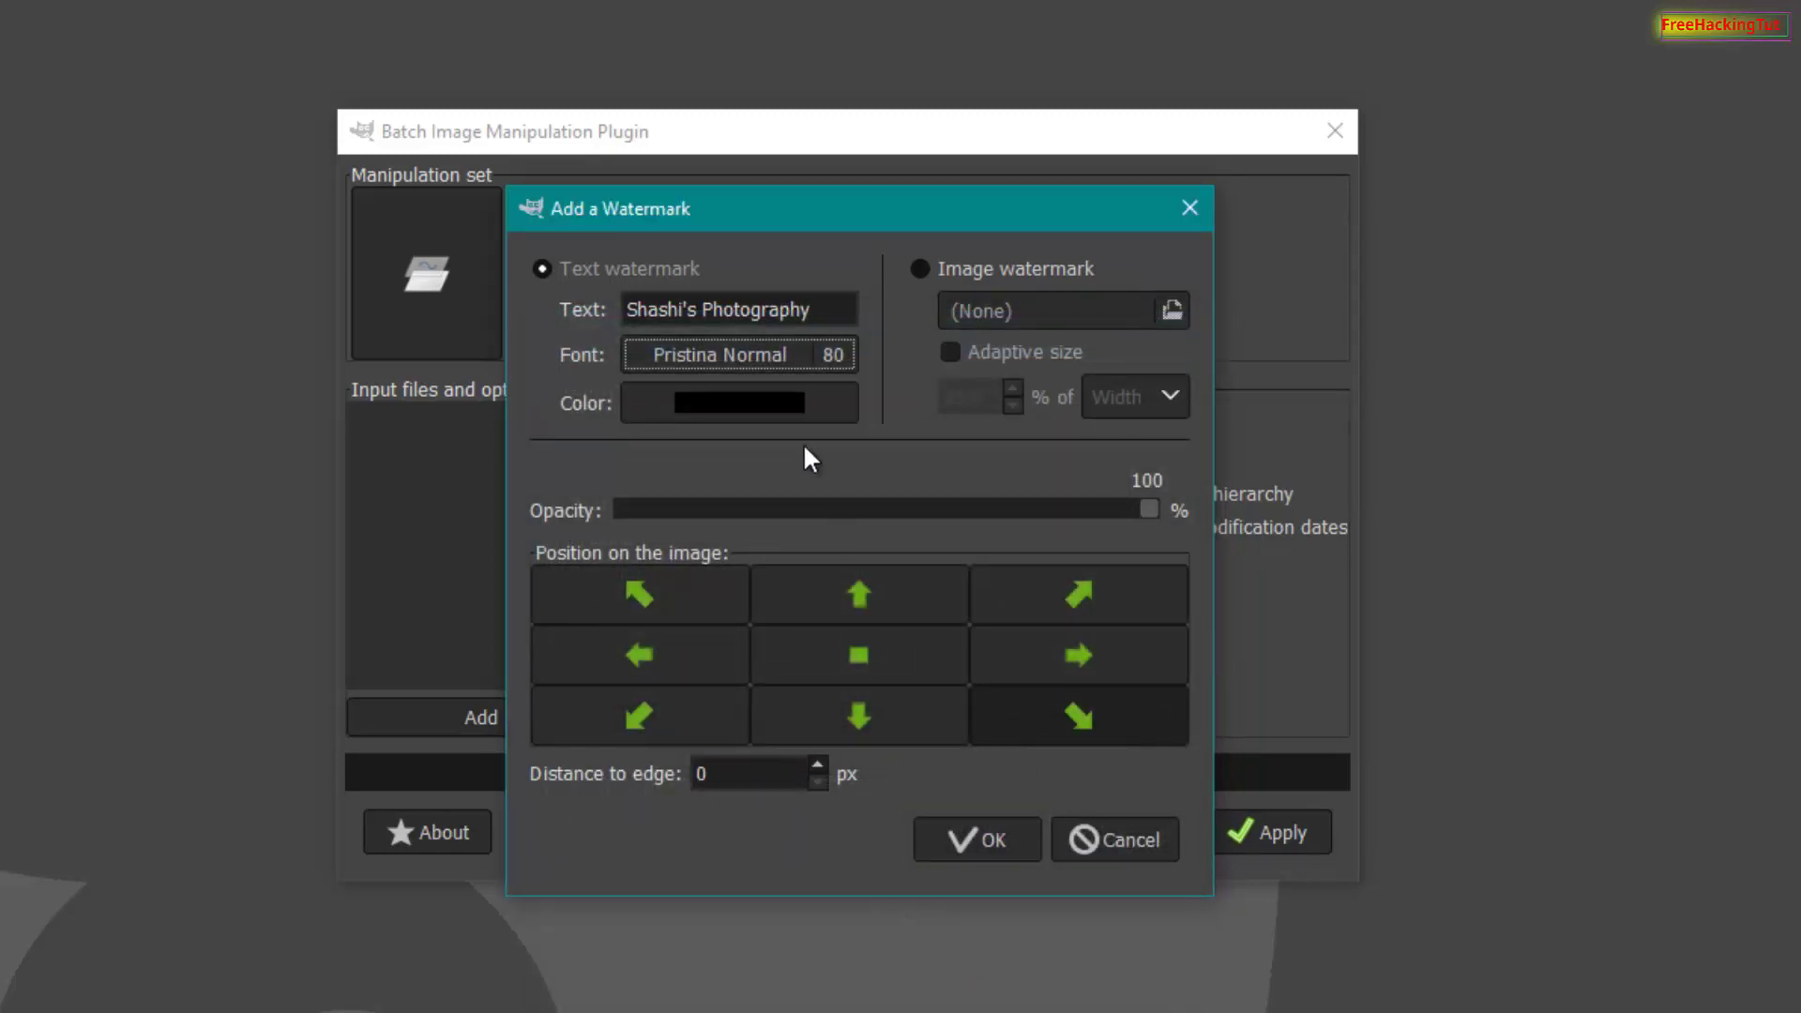
Set the watermark text colour to white (#FFFFFF).
left_click(756, 403)
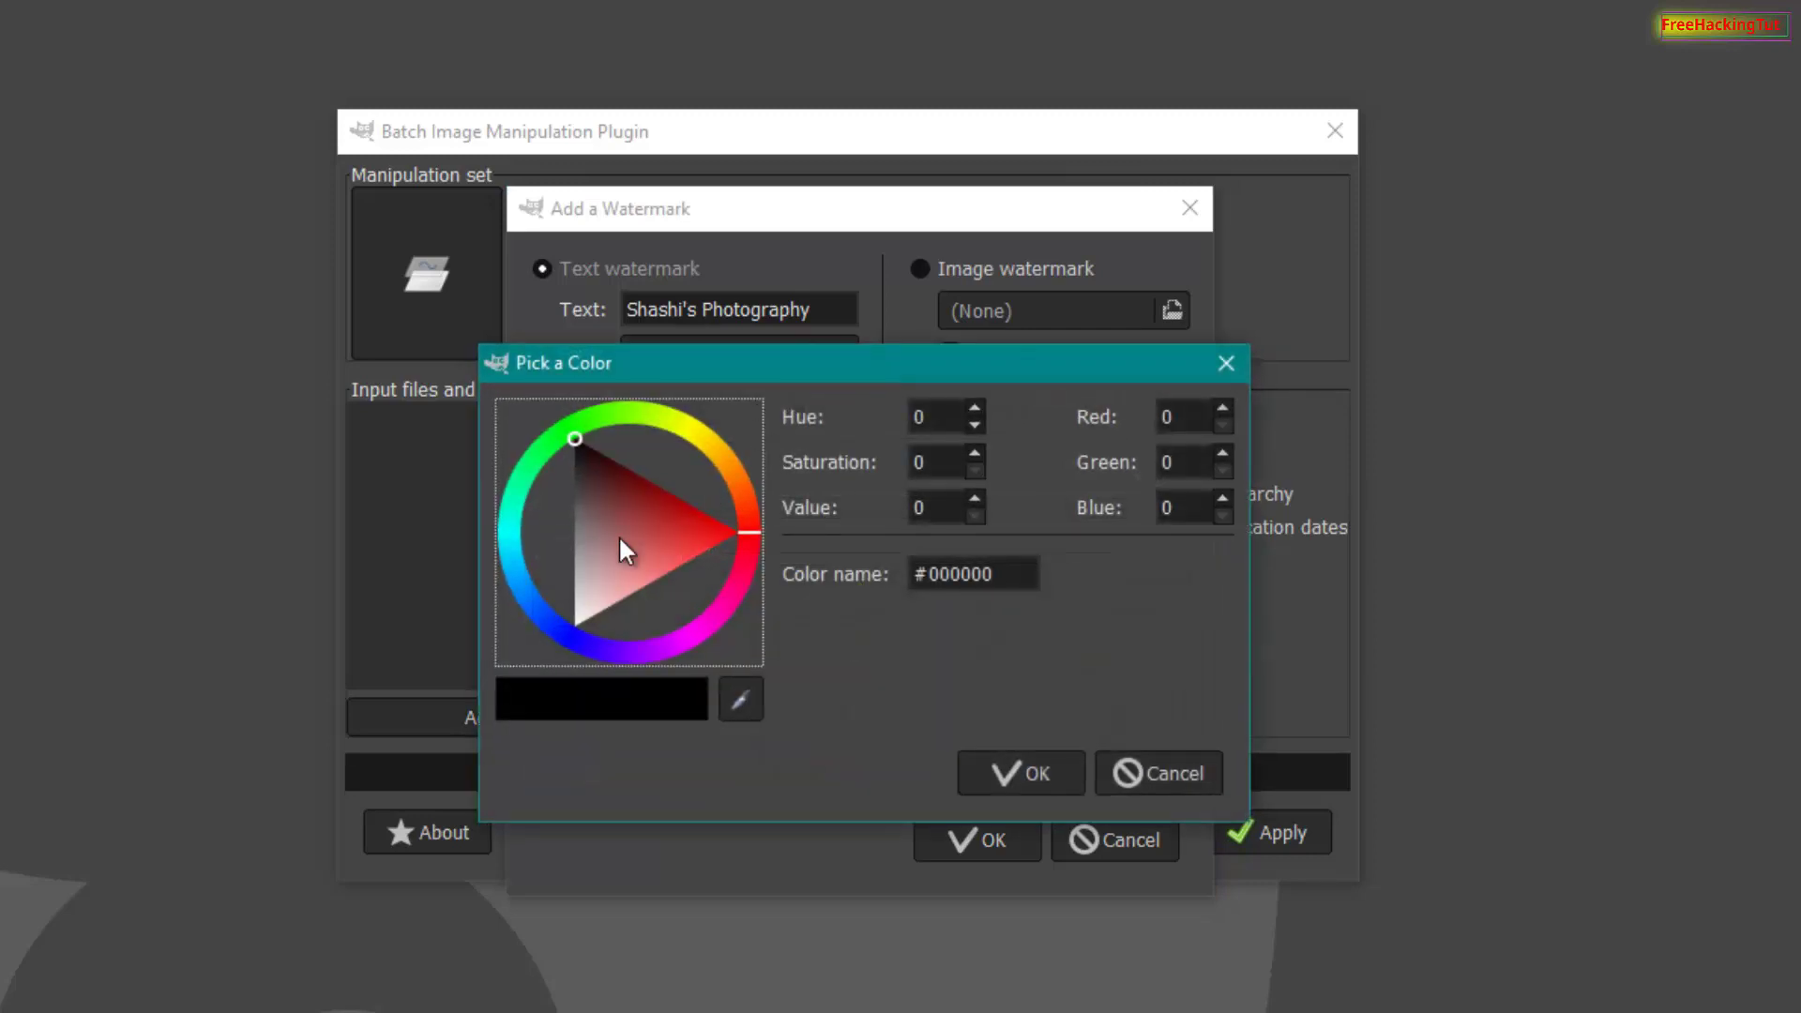
left_click_drag(575, 614, 579, 630)
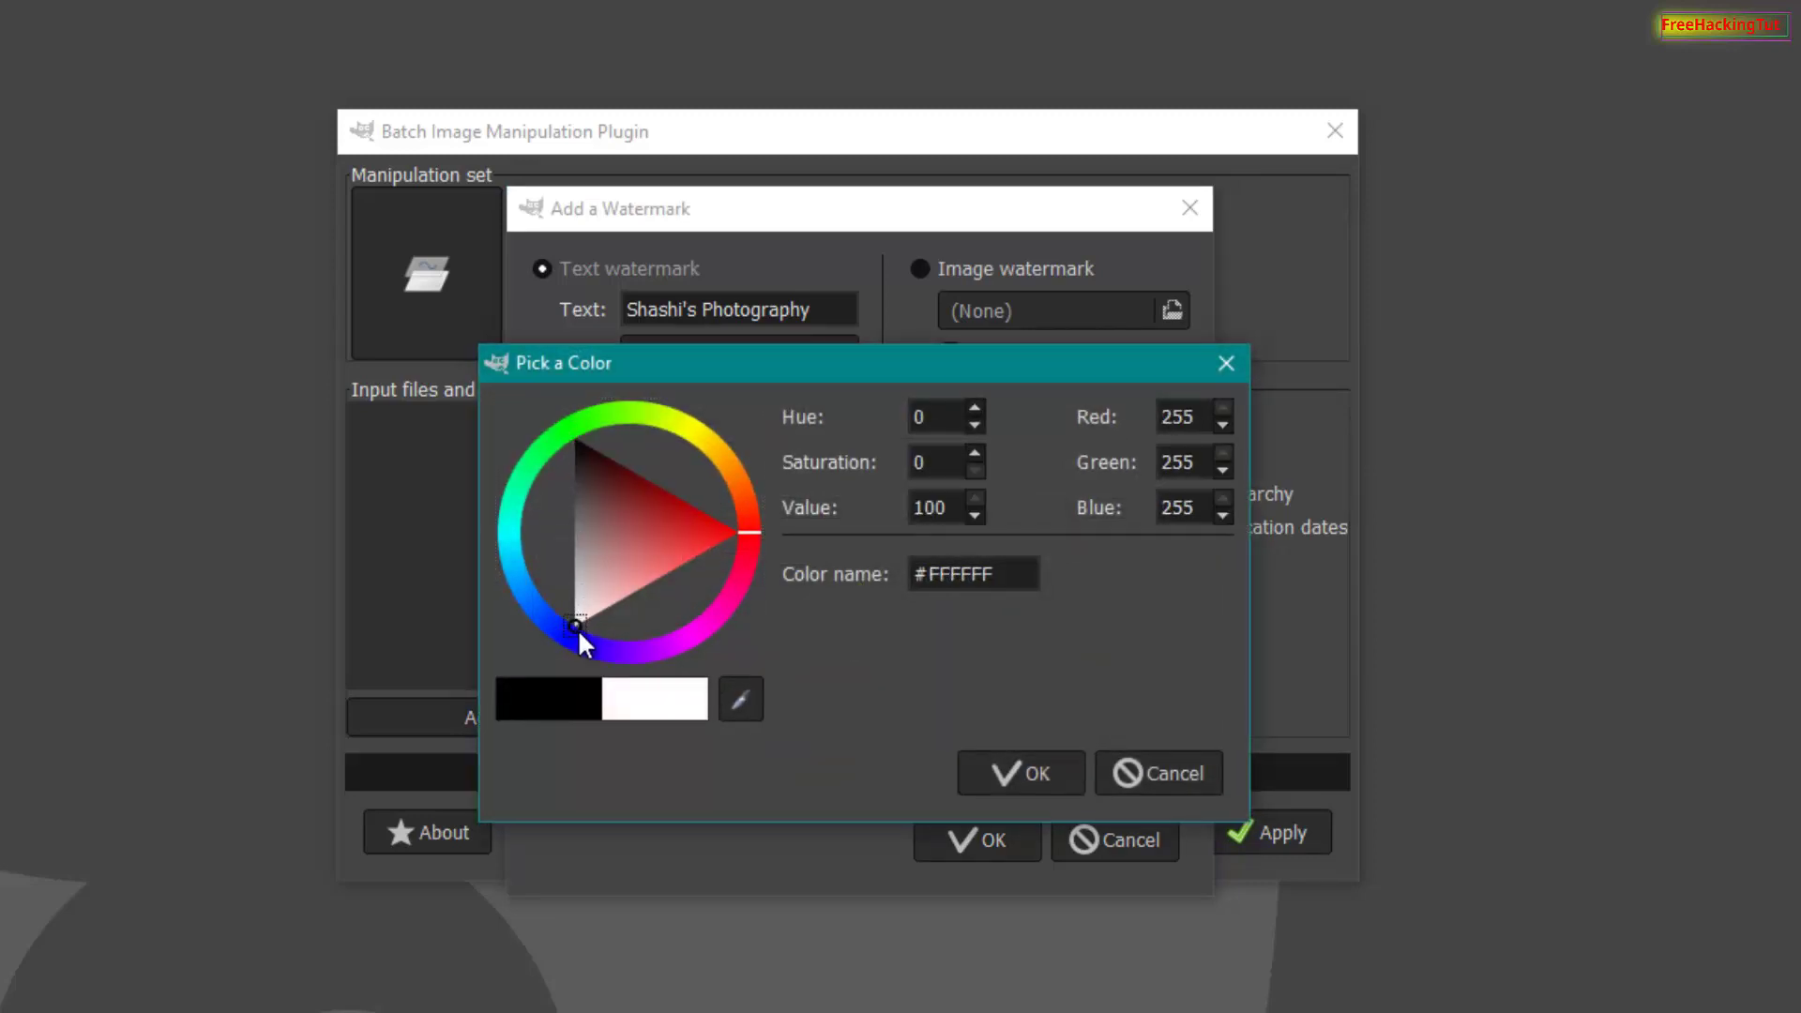
left_click(1039, 772)
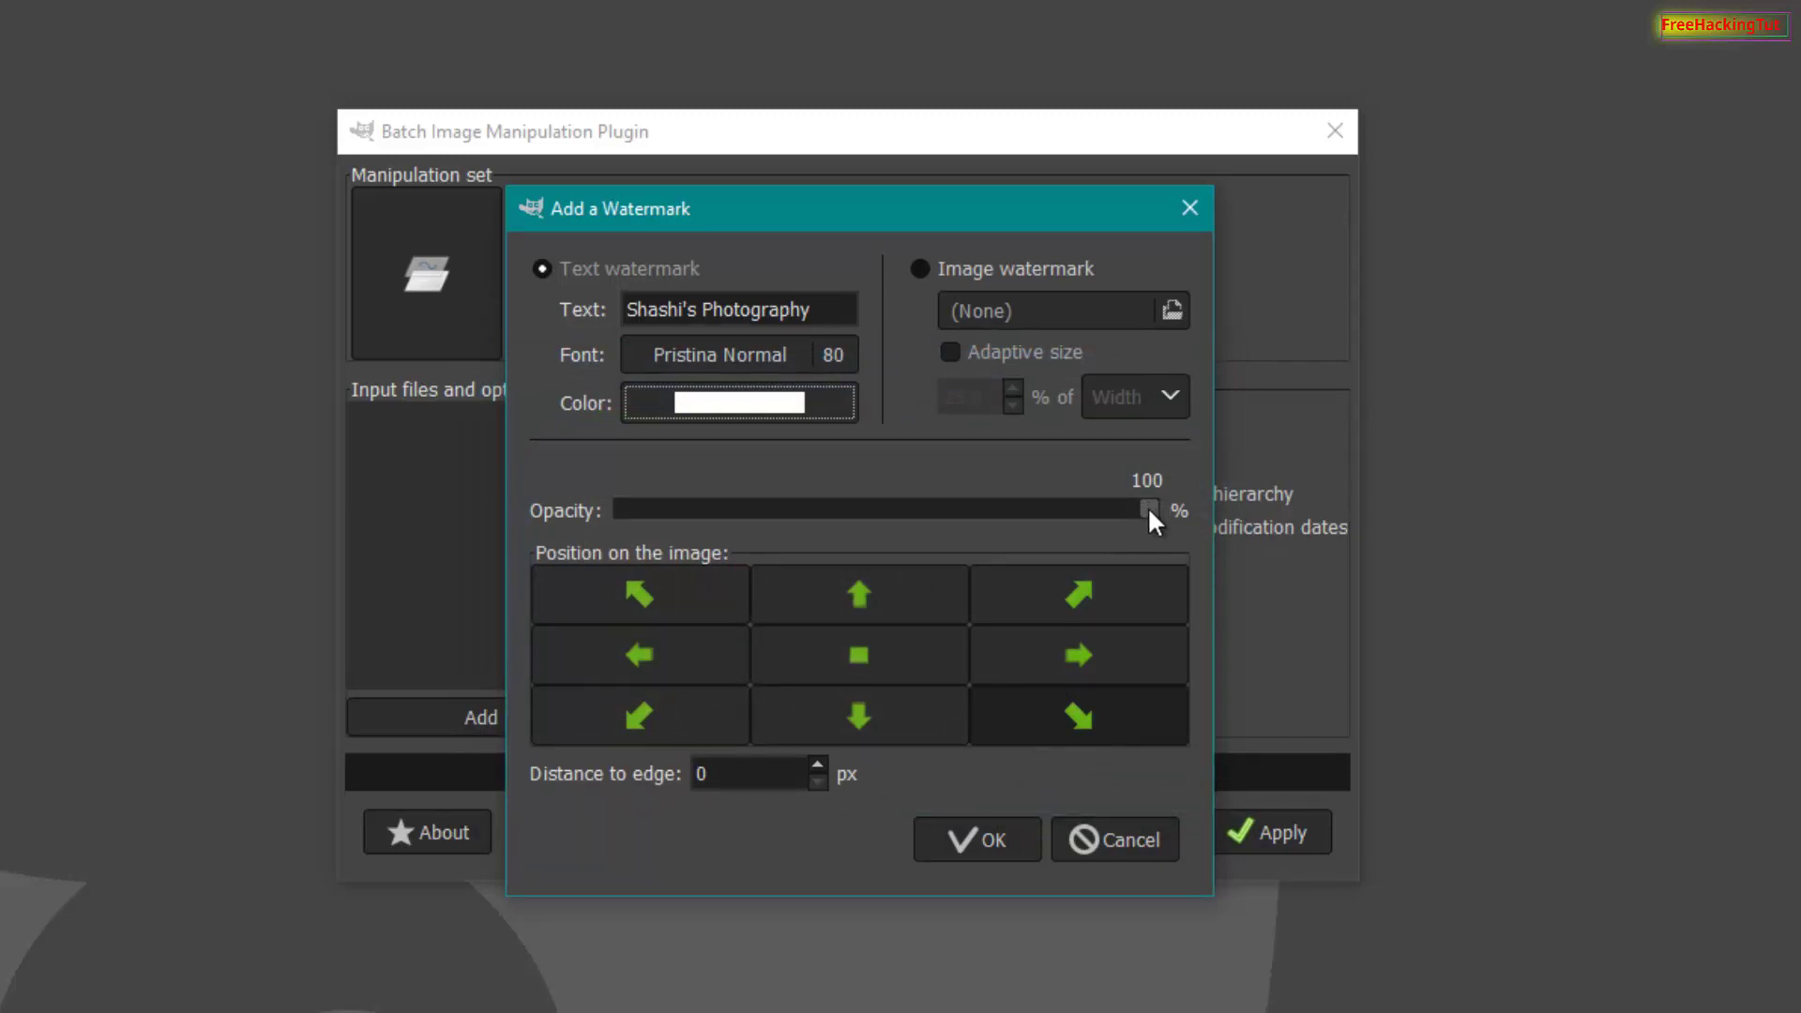
Keep opacity at 100%, position the watermark centre-right, and confirm the settings.
left_click_drag(1148, 508, 1089, 512)
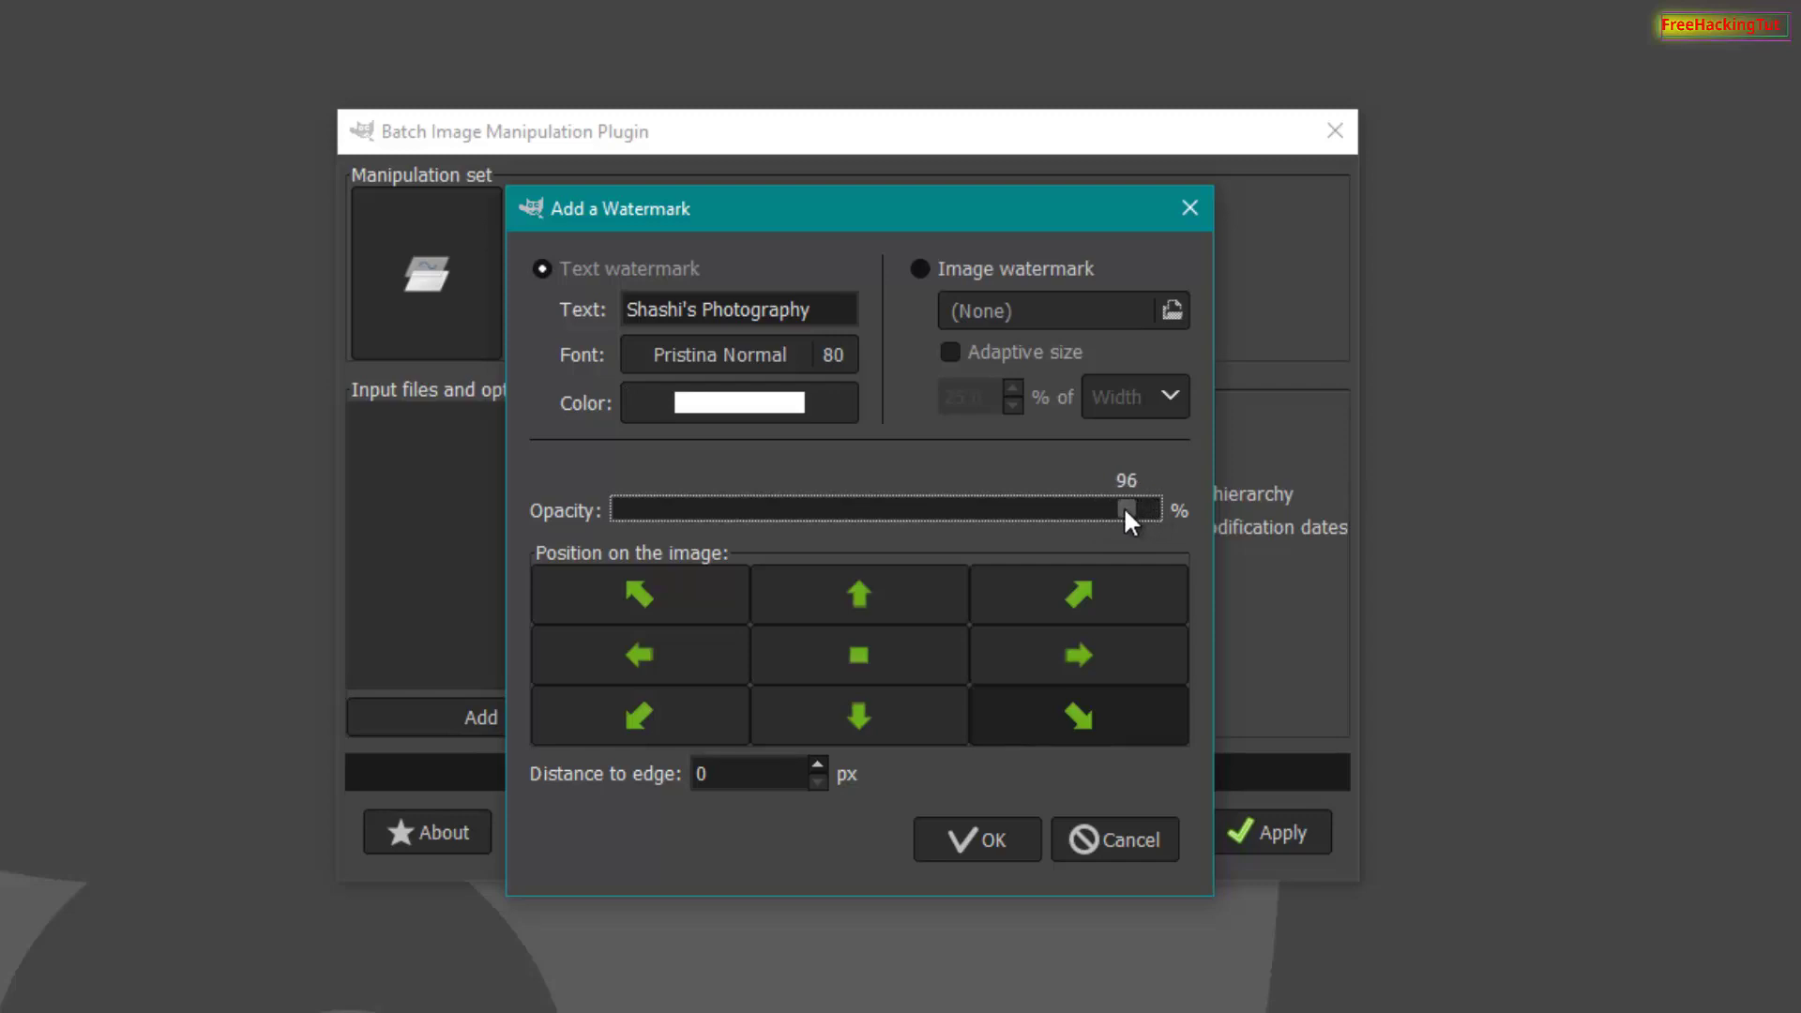
left_click_drag(1045, 505, 1124, 513)
left_click(1090, 739)
left_click(1108, 654)
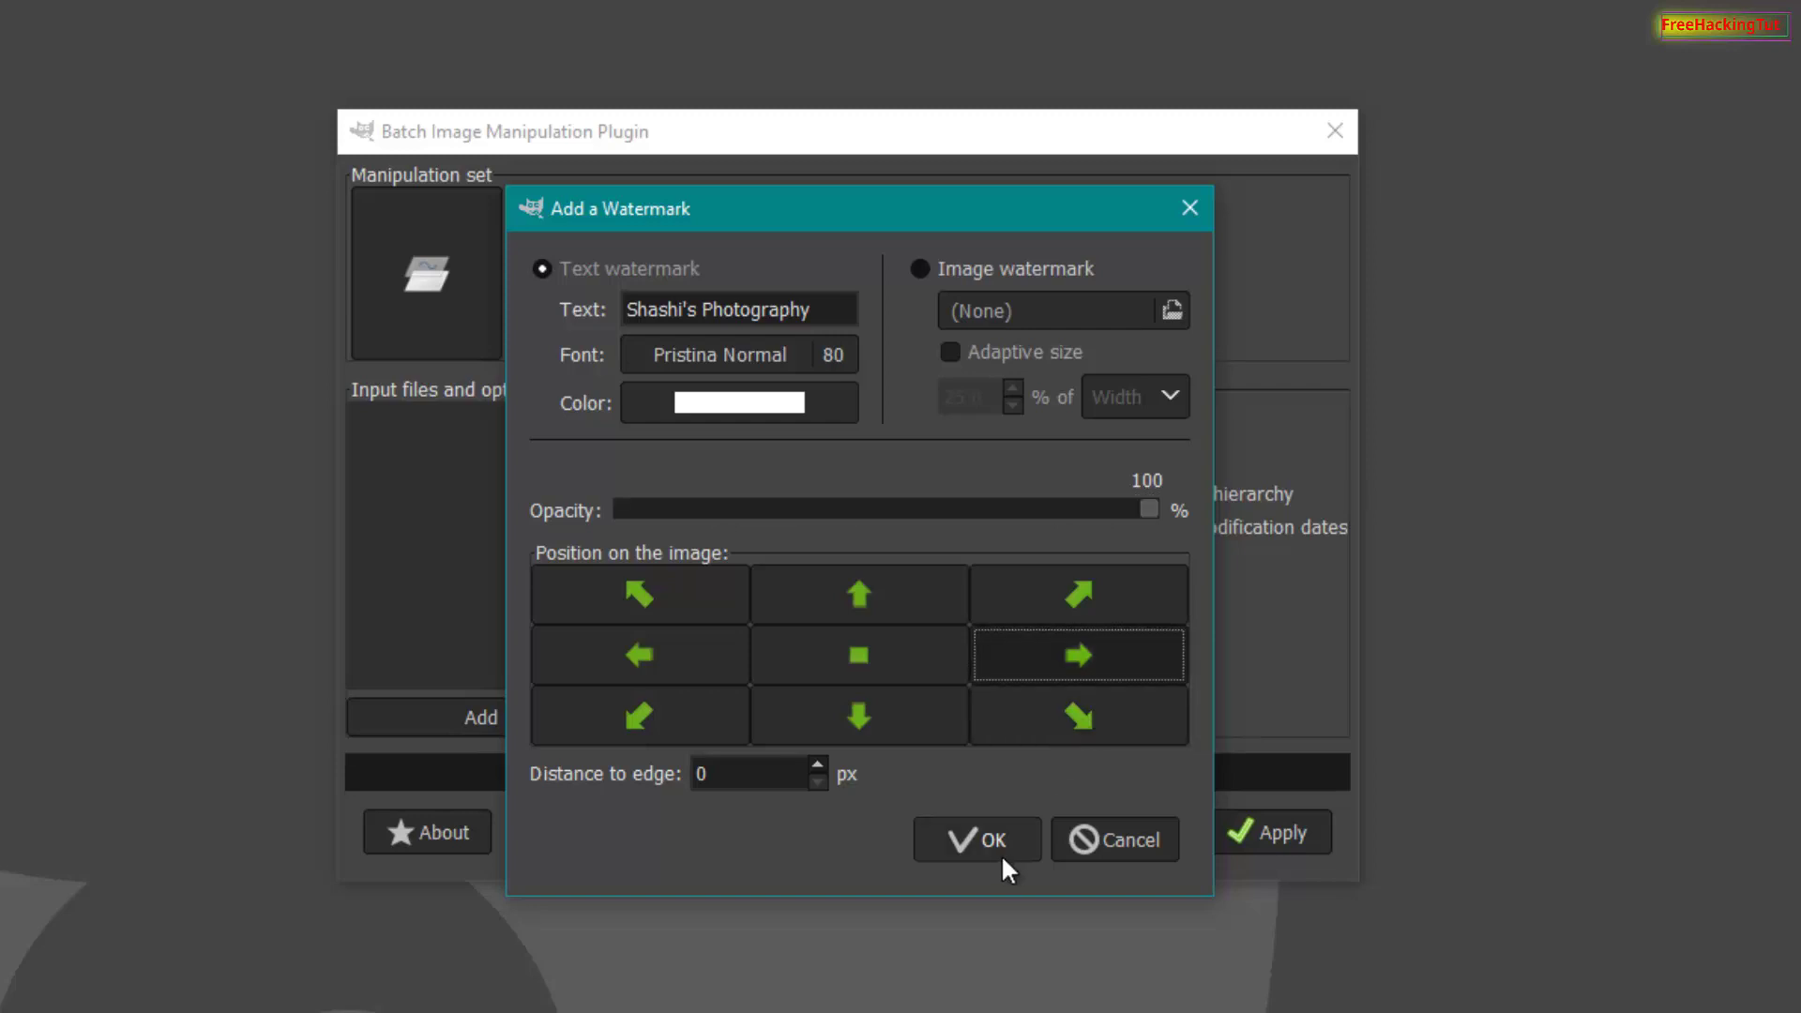
left_click(980, 839)
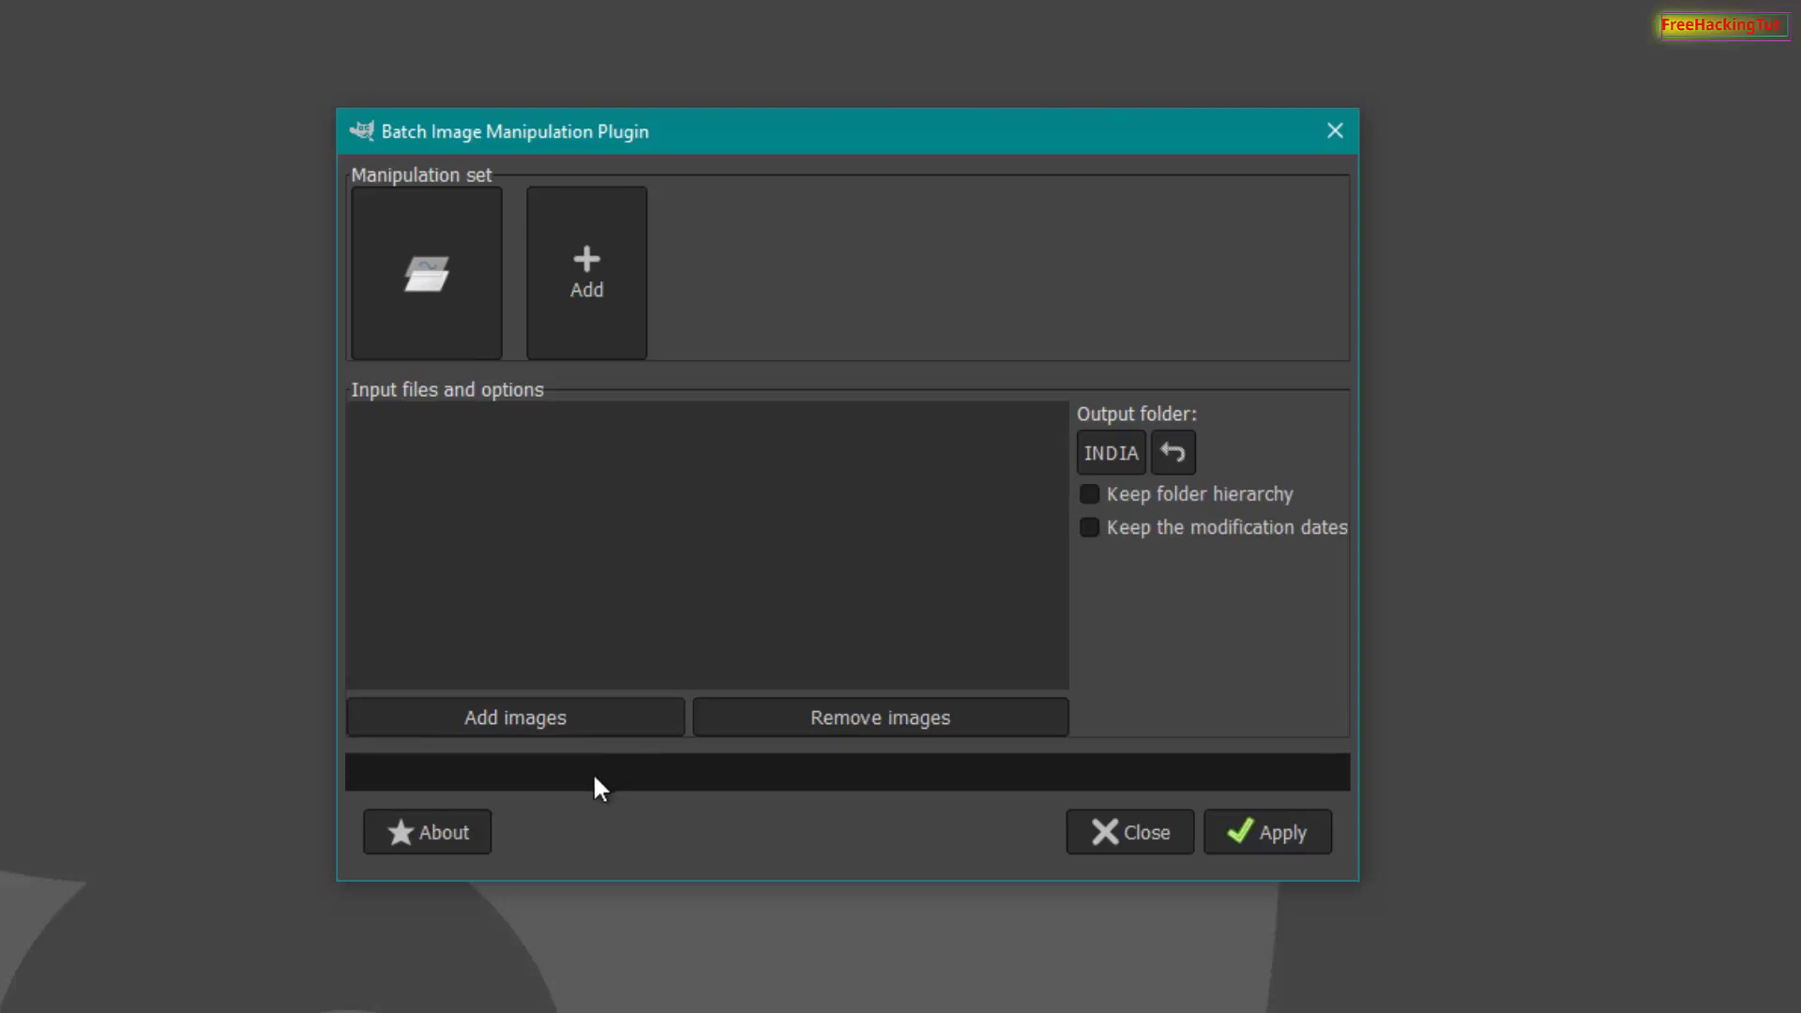
Add the 'my photos' folder, with its five JPG images, as batch input.
left_click(535, 718)
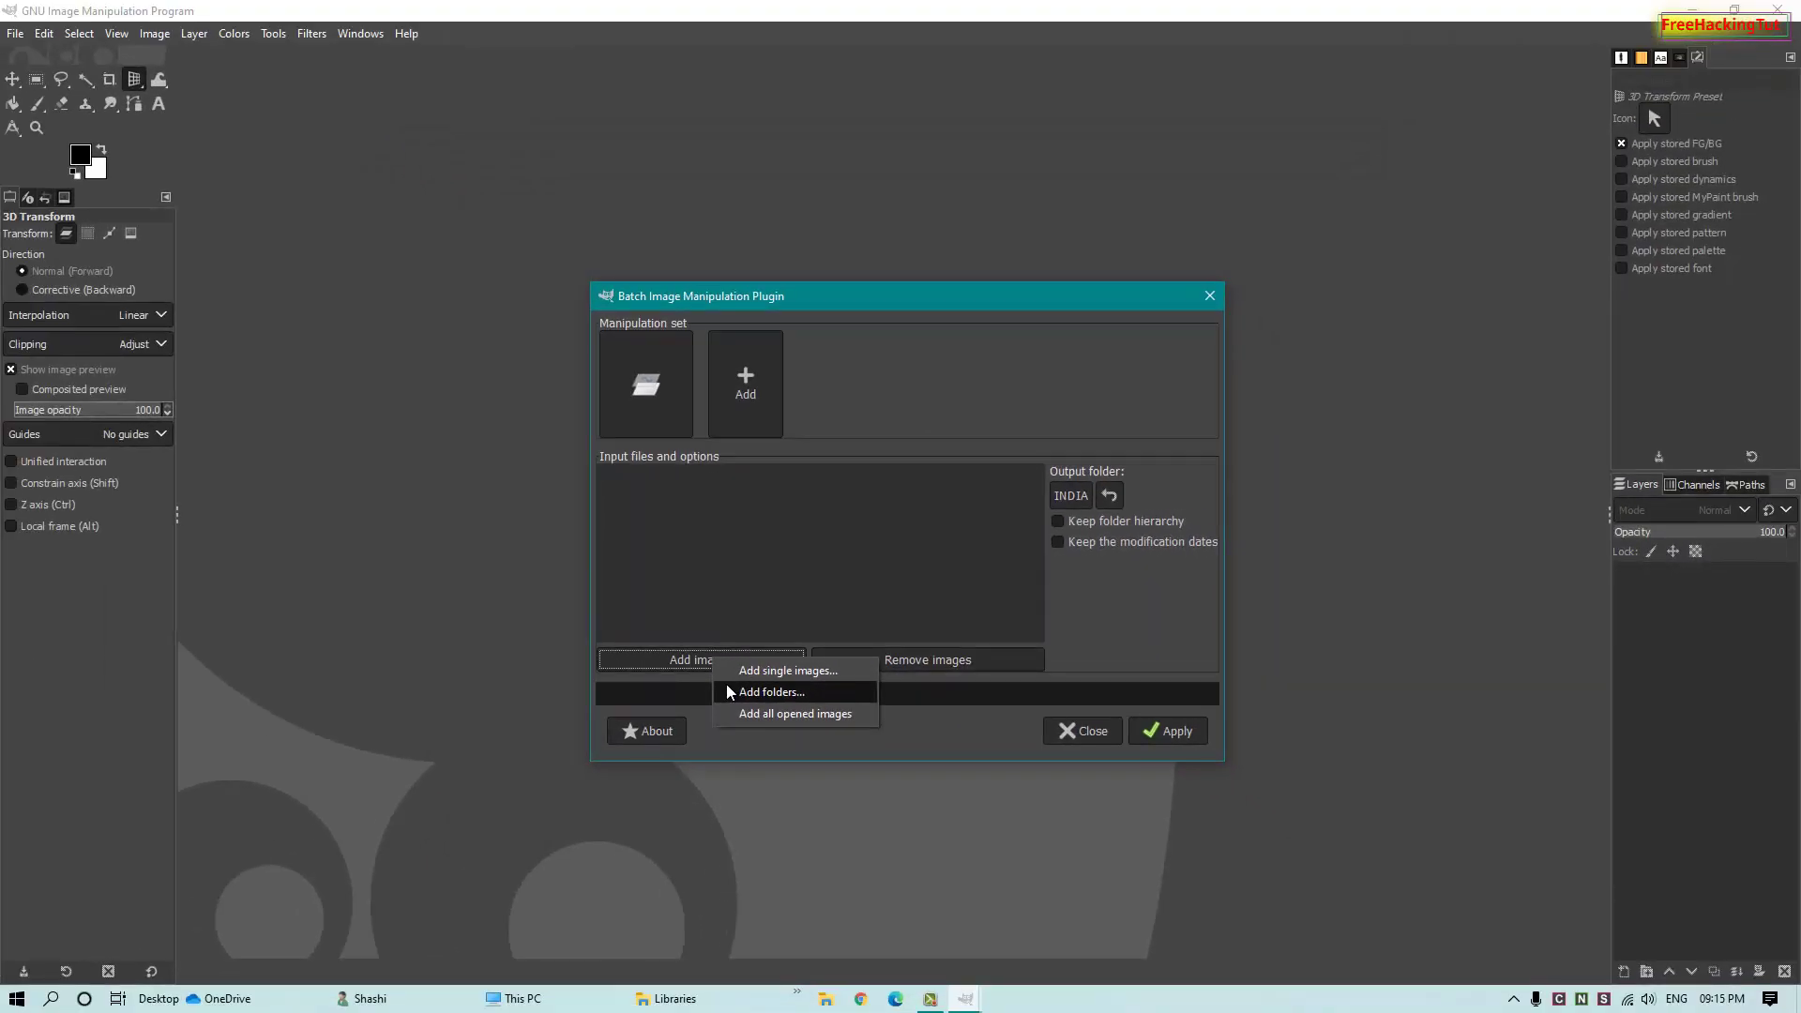
left_click(780, 694)
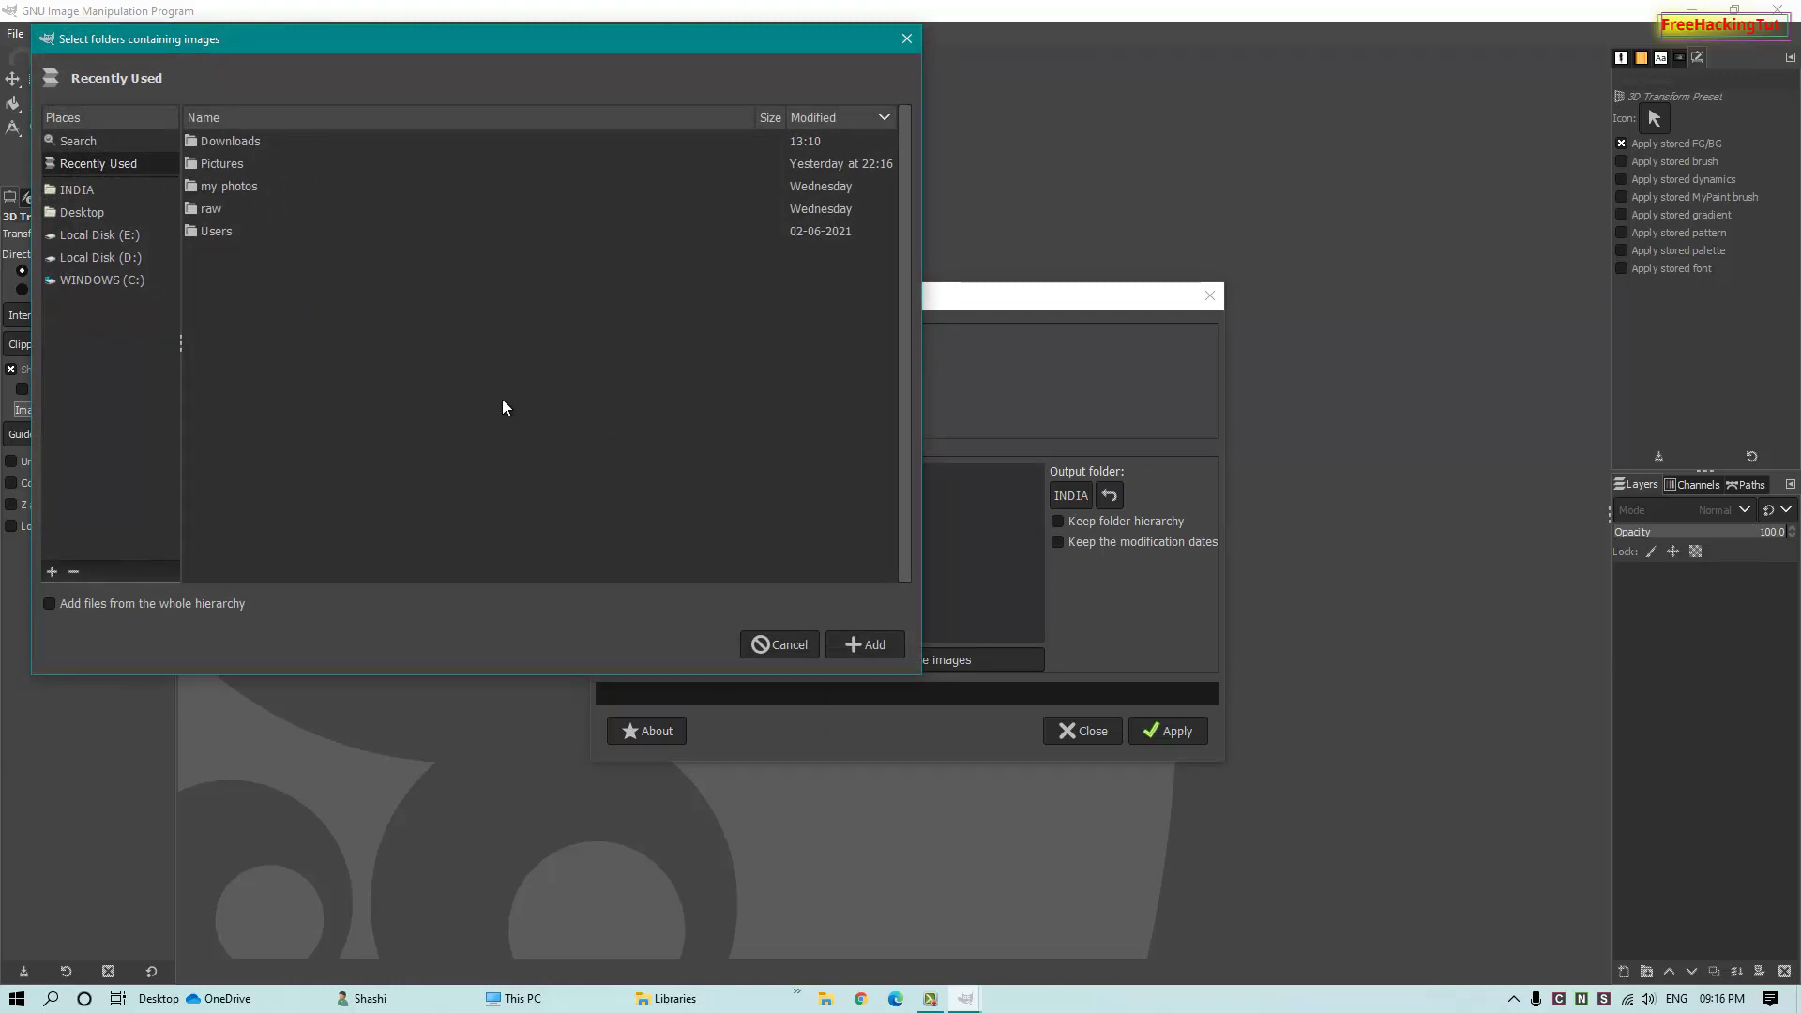
left_click(212, 188)
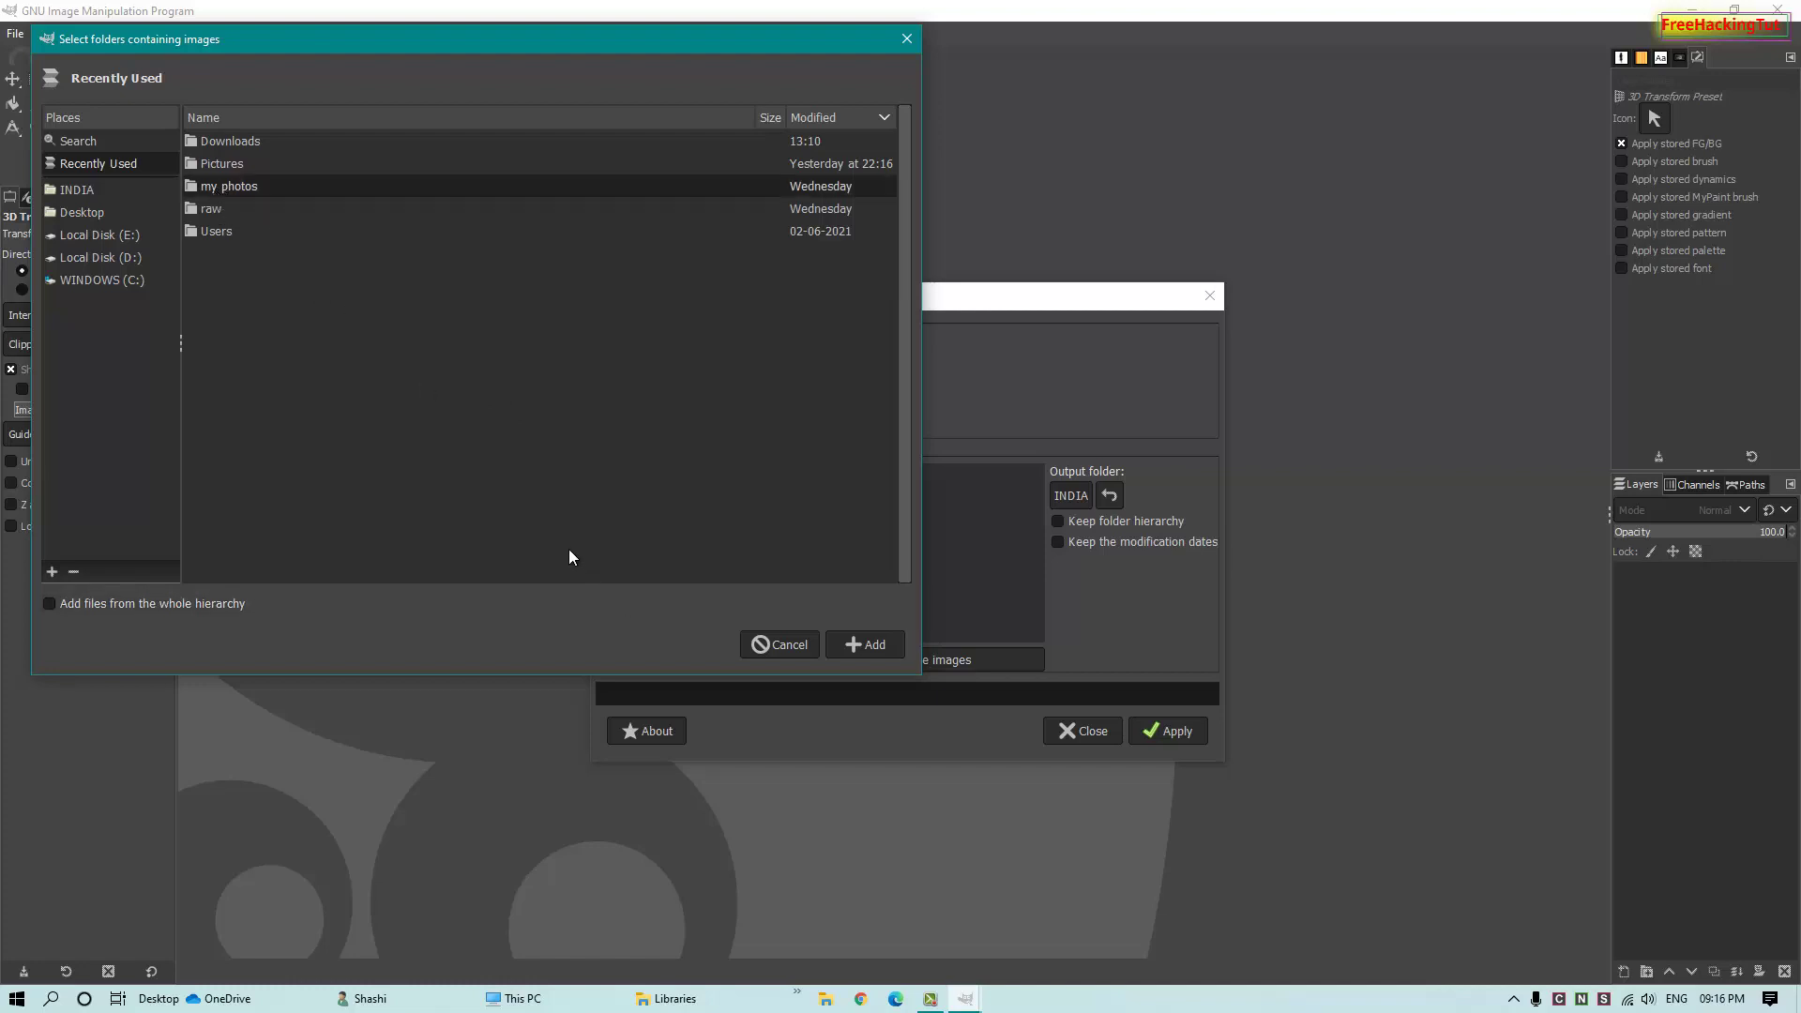
left_click(858, 644)
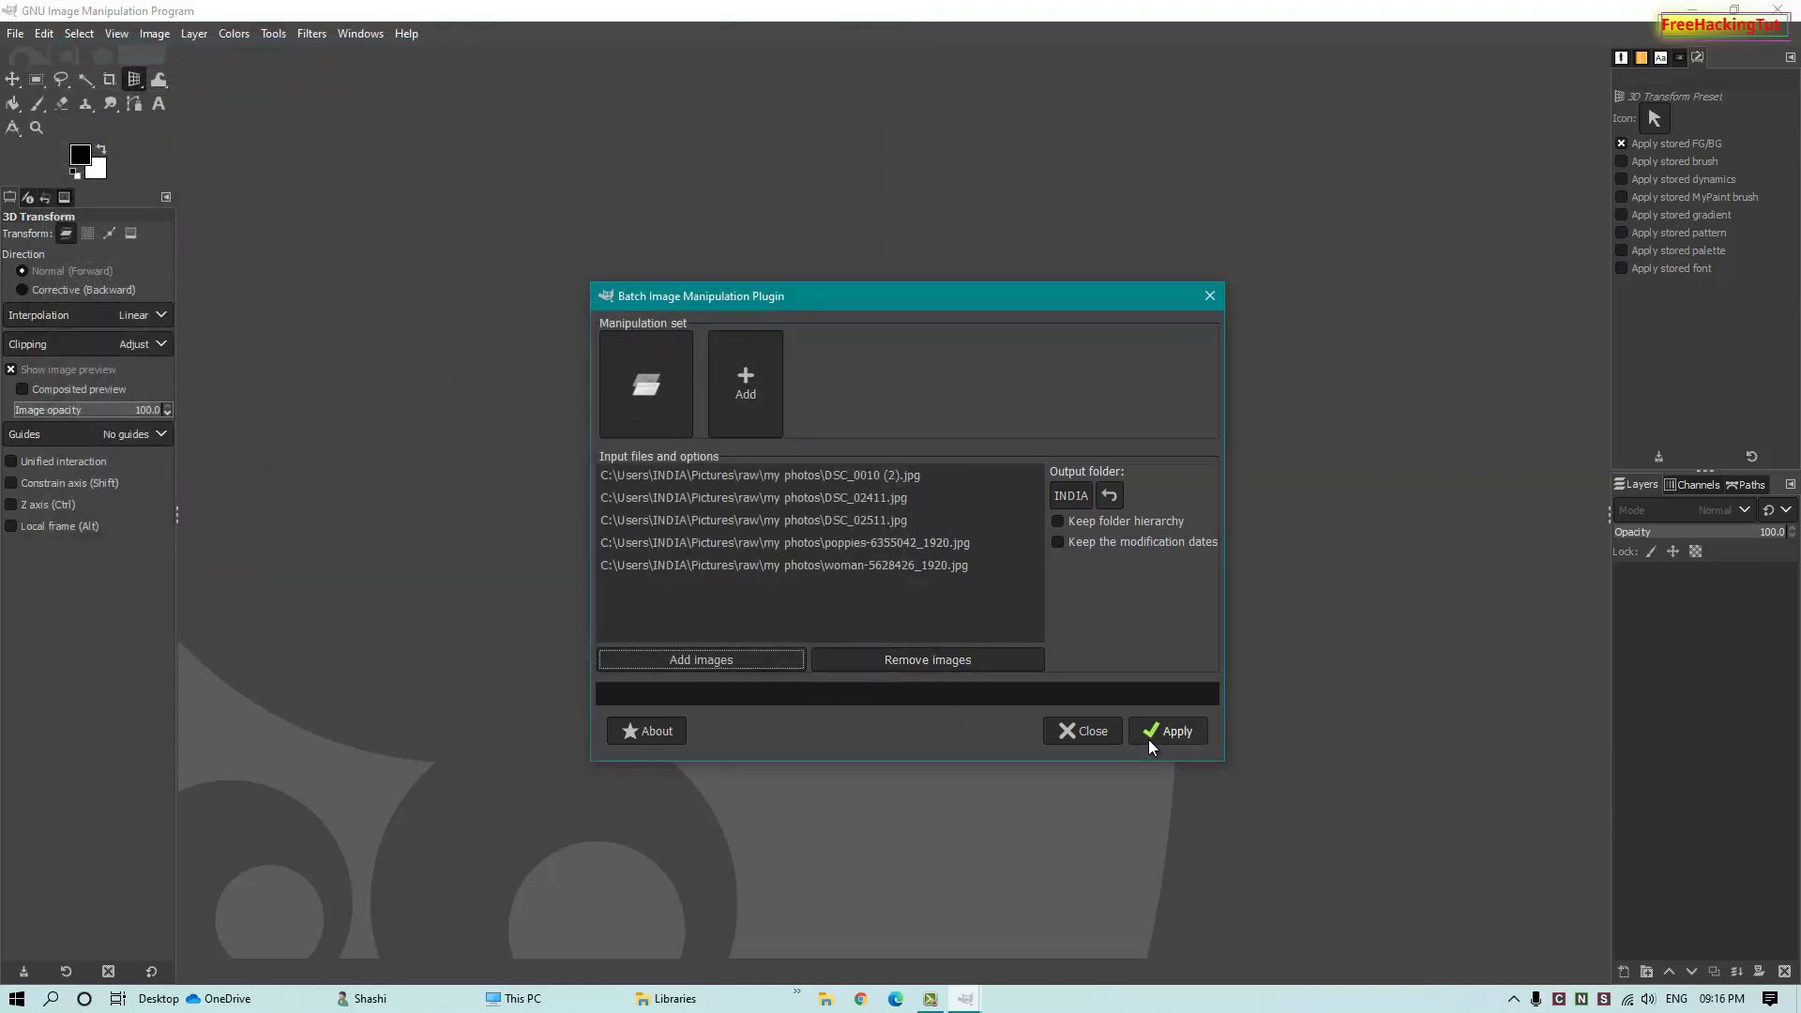
Point the batch output folder to Local Disk (D:), creating a new 'Watermark' folder there.
left_click(1074, 495)
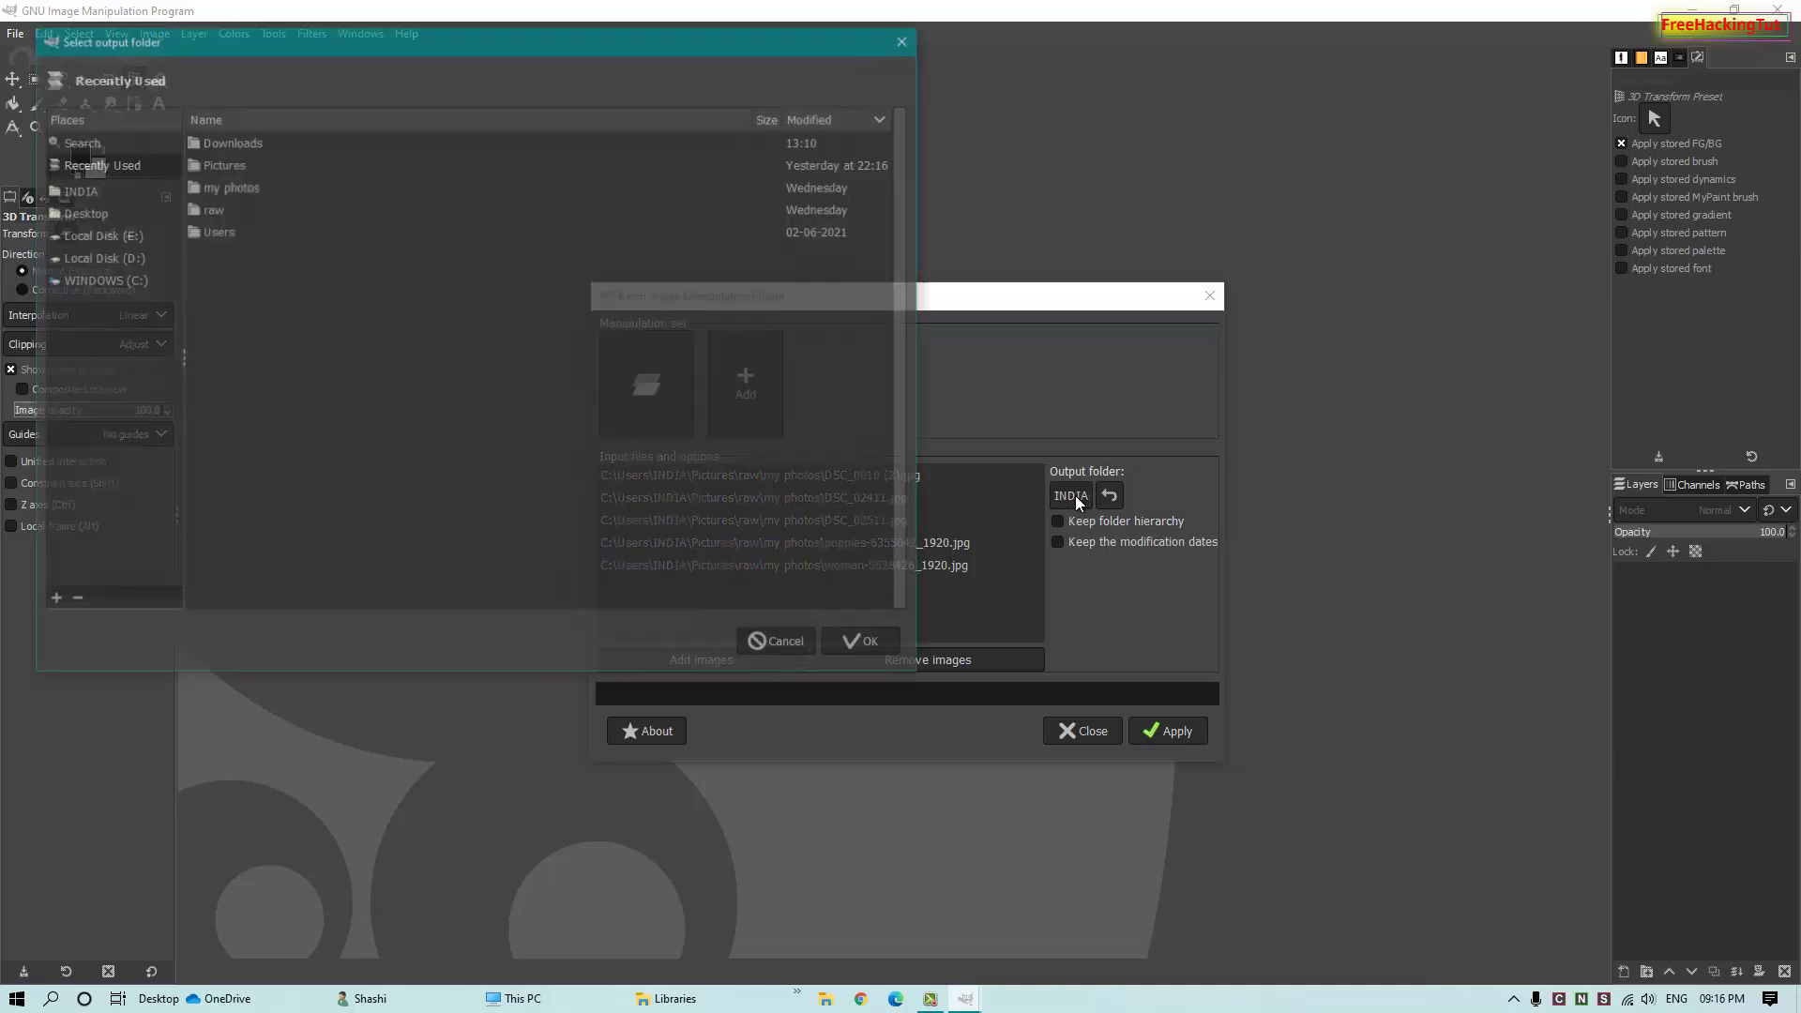
left_click(122, 259)
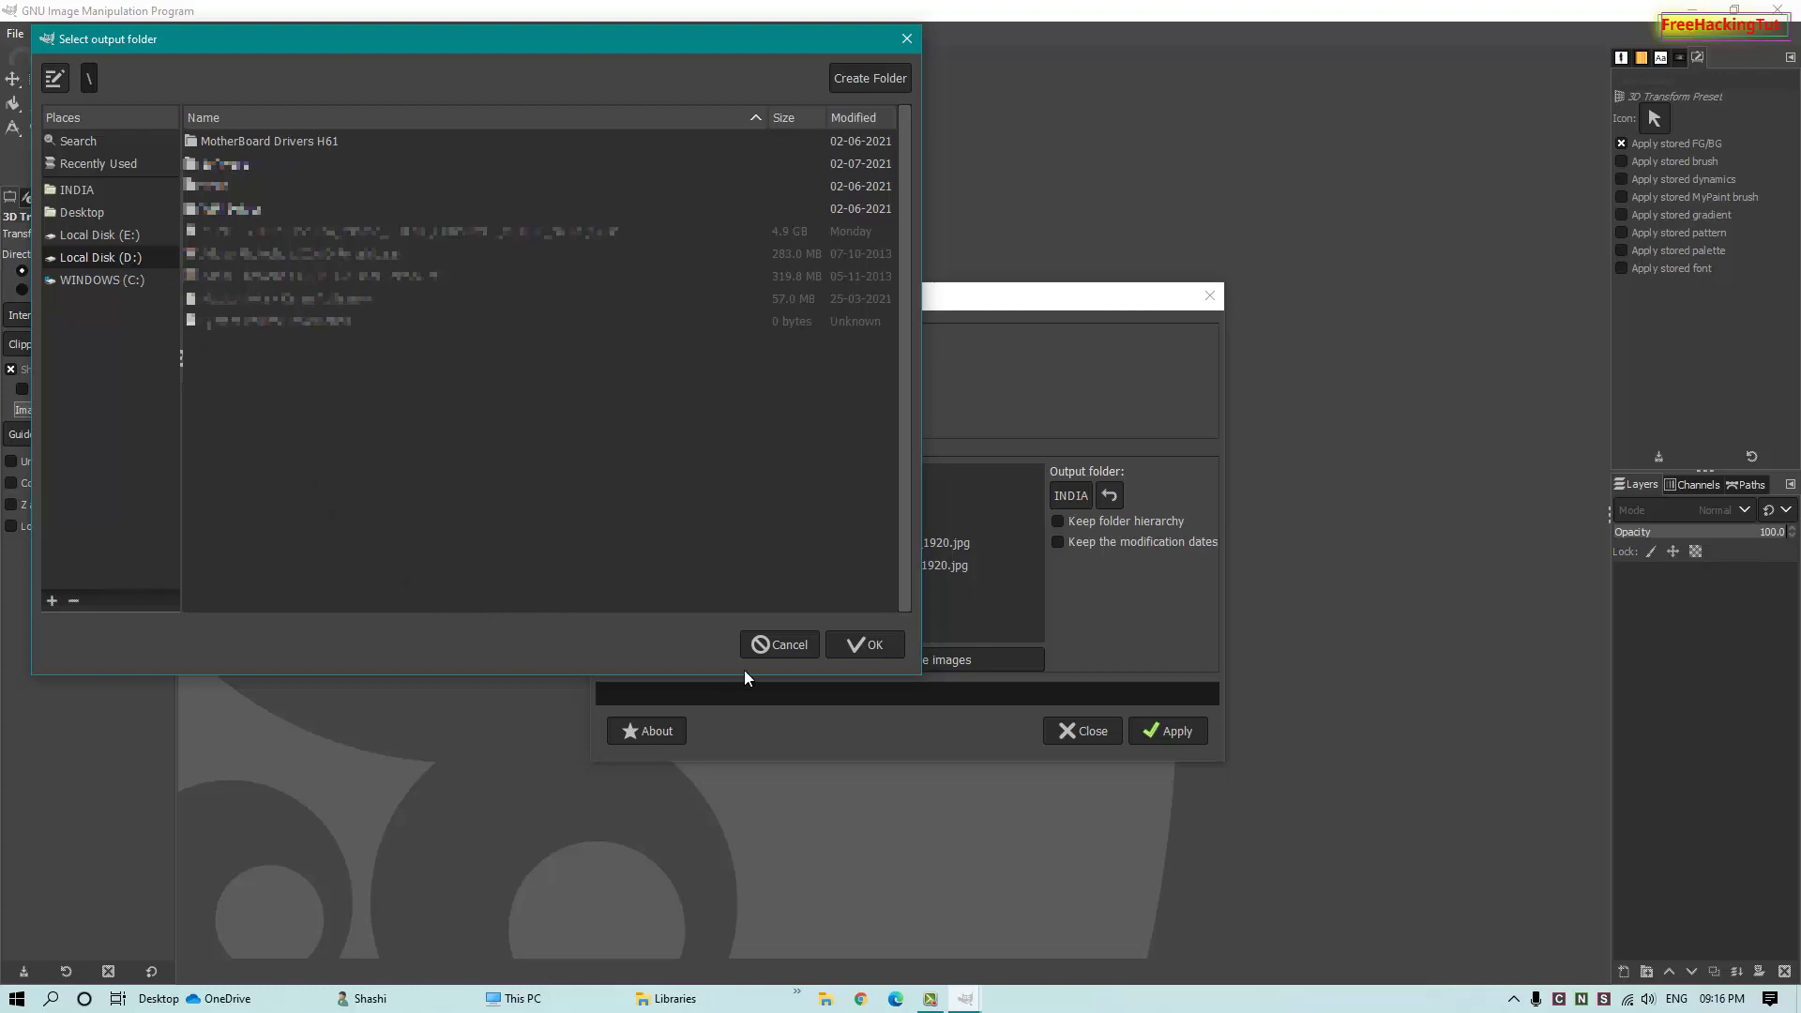
left_click(847, 86)
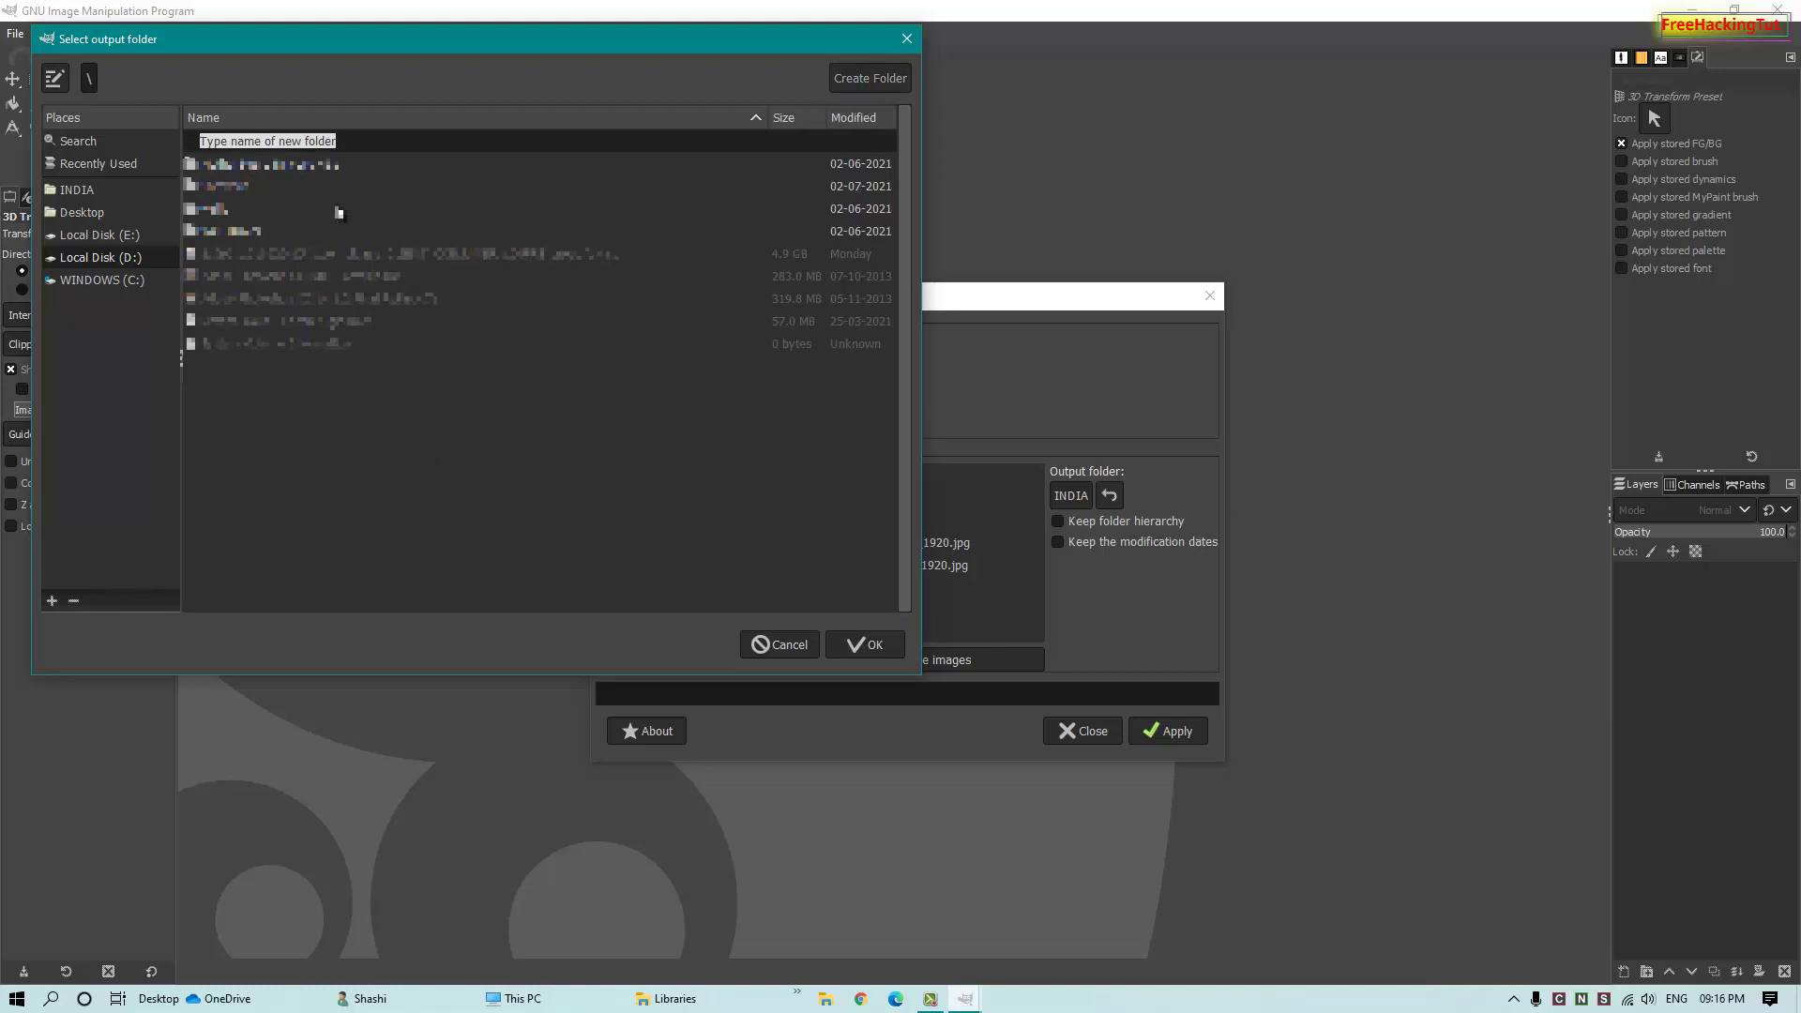
type("Water")
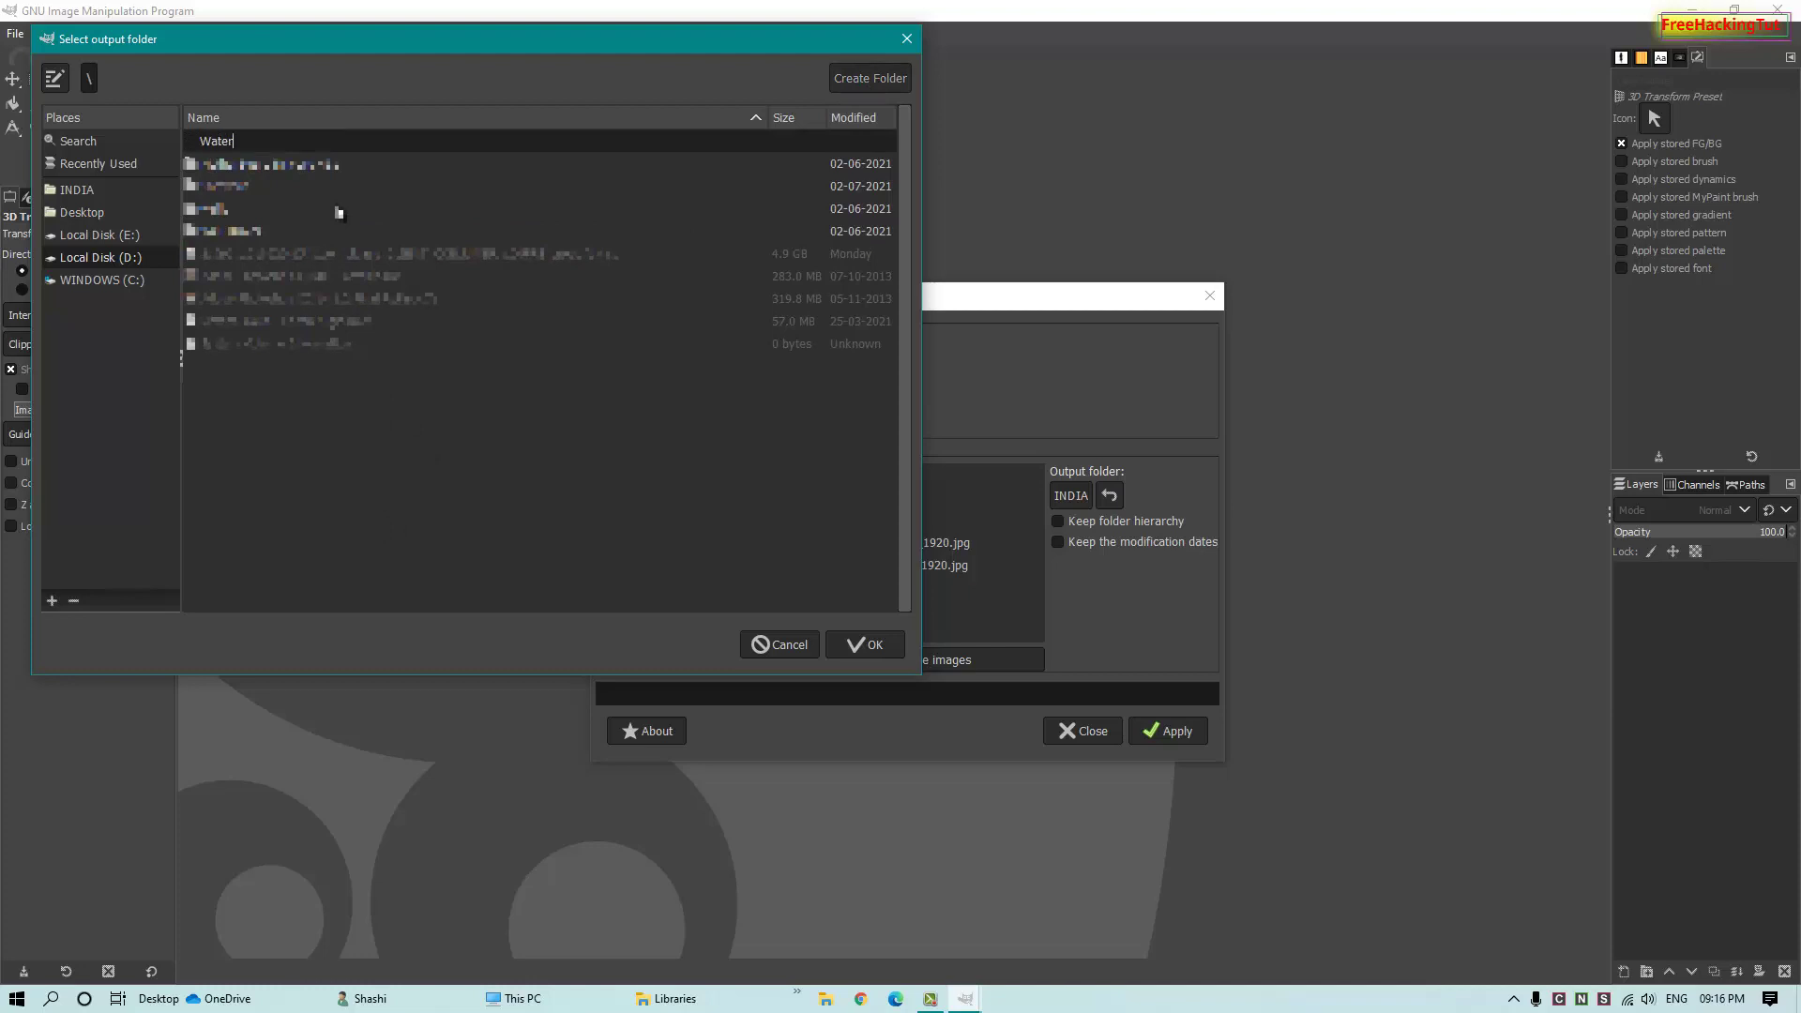
type("mark")
left_click(870, 645)
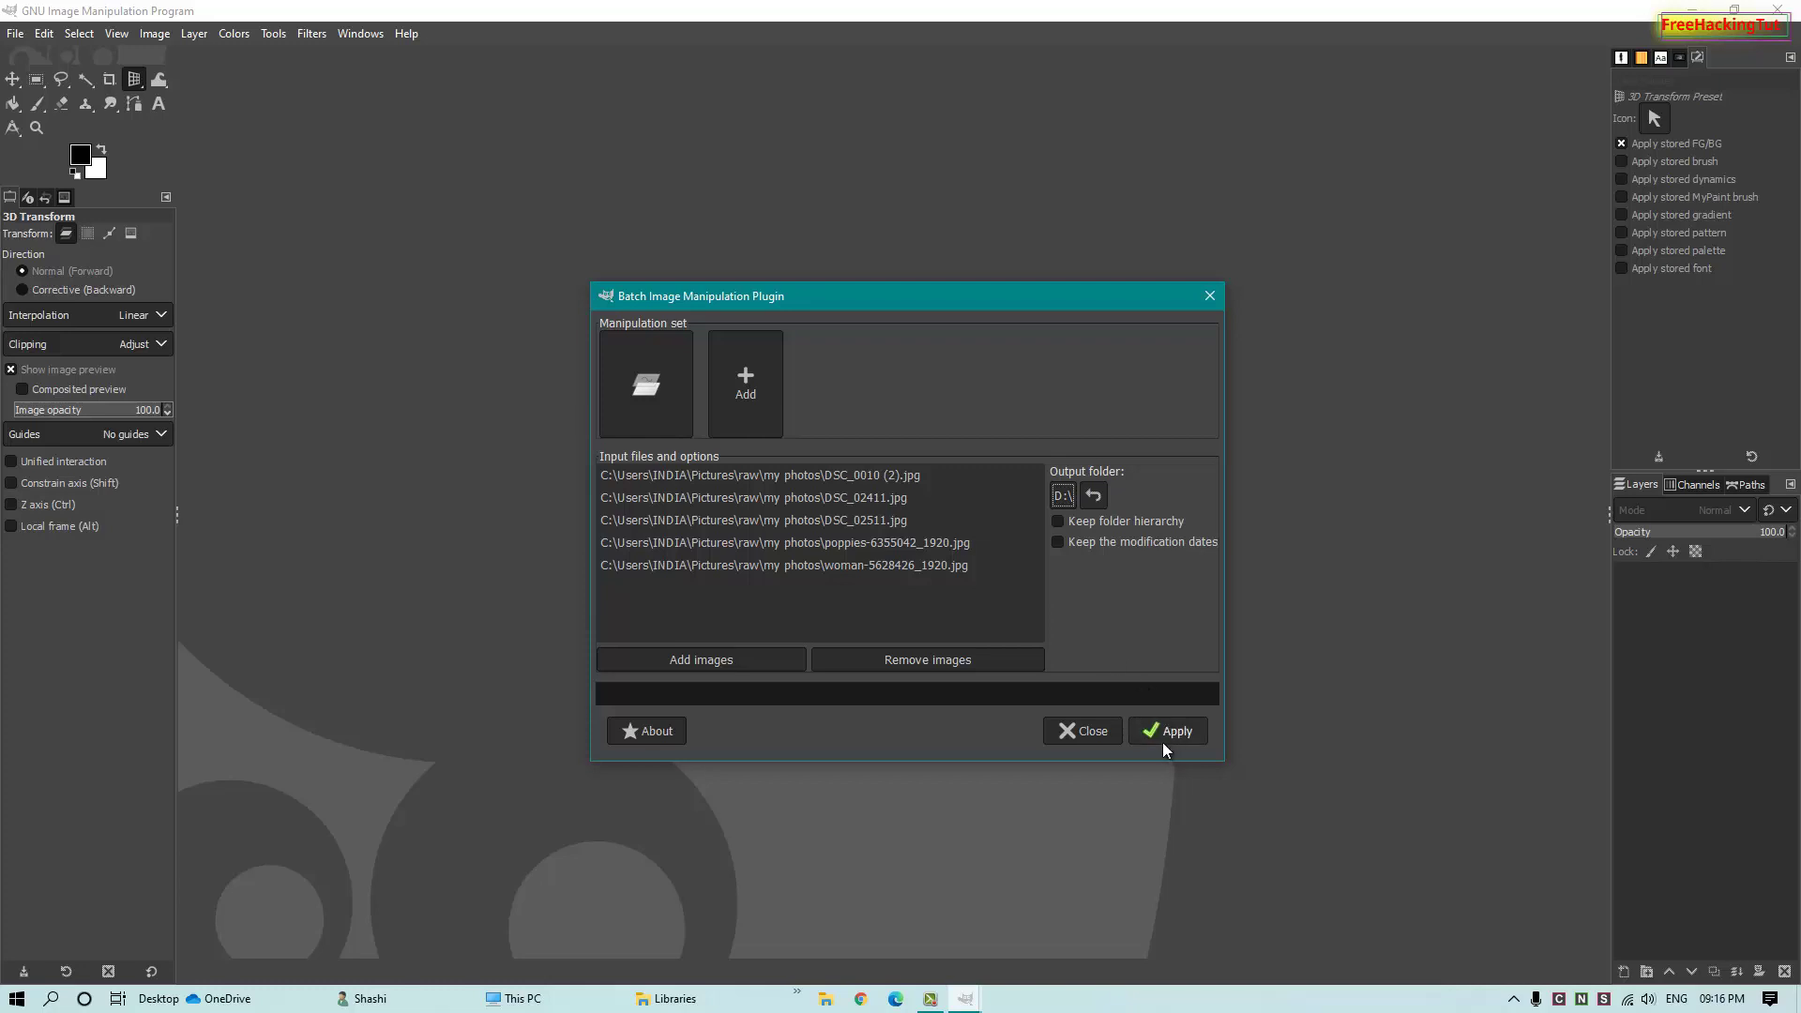
Apply the watermark batch to all five photos, then bring up the This PC window.
left_click(1185, 731)
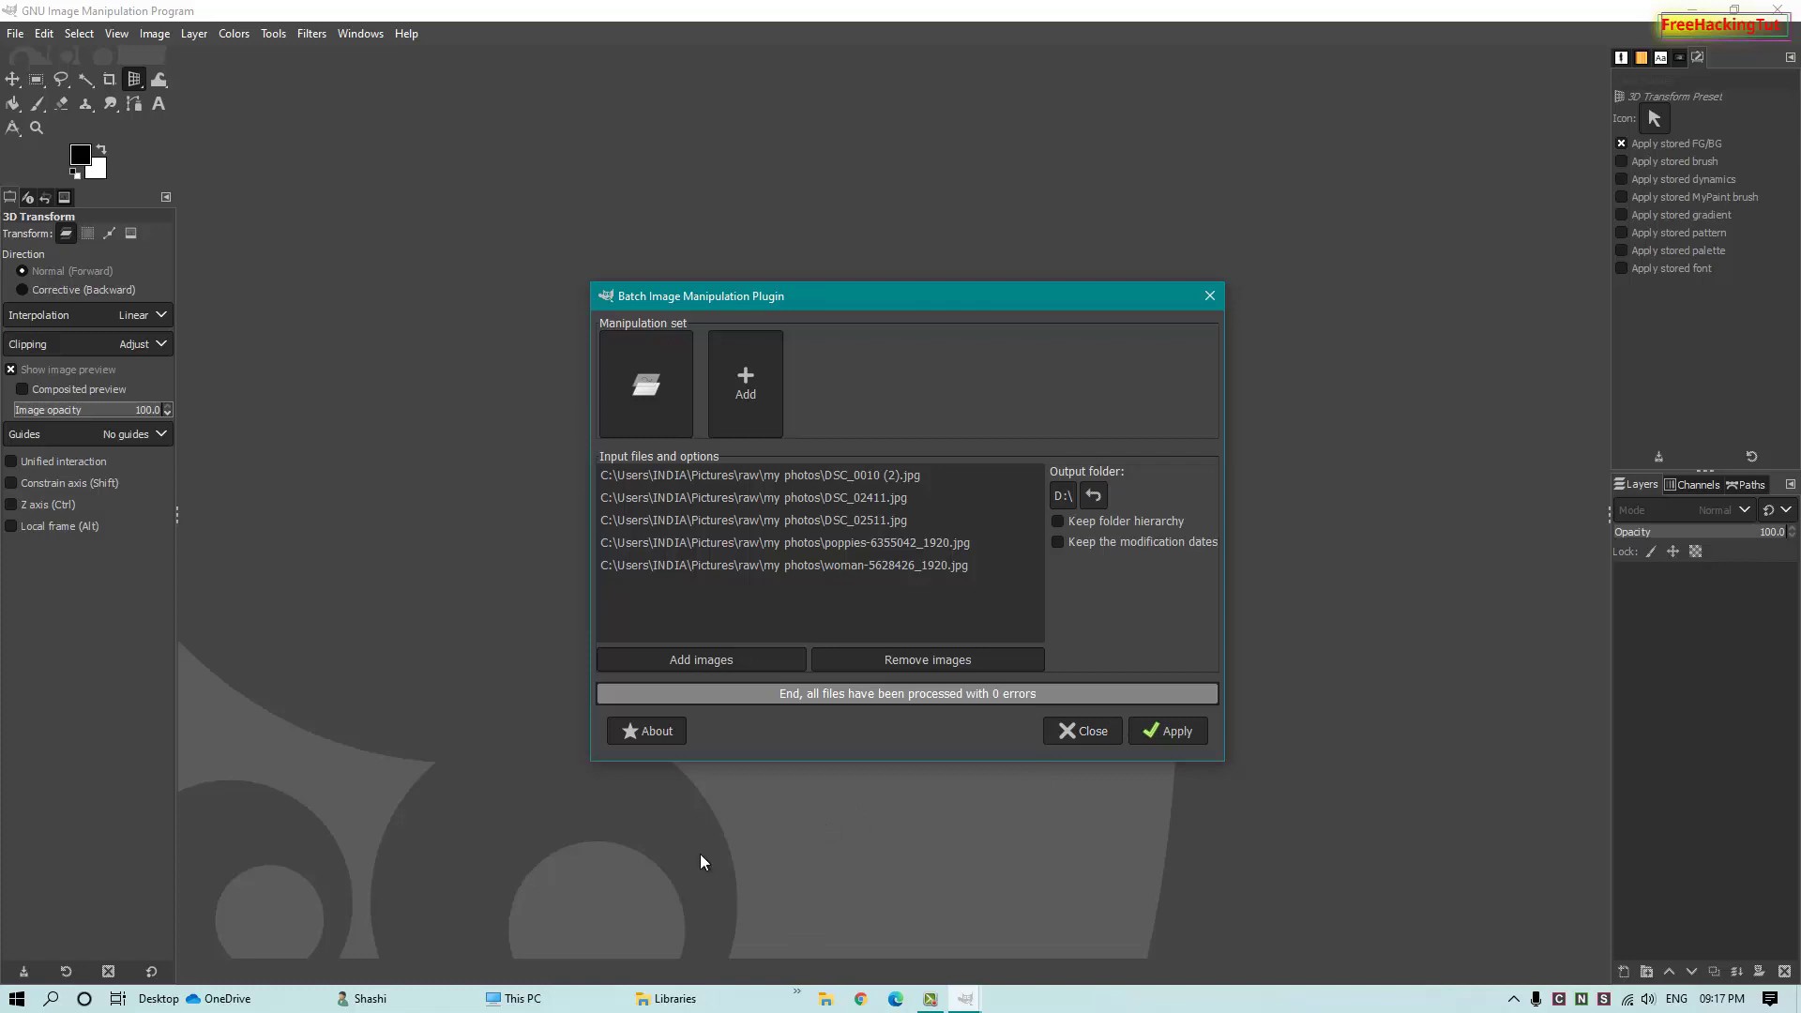
left_click(553, 1005)
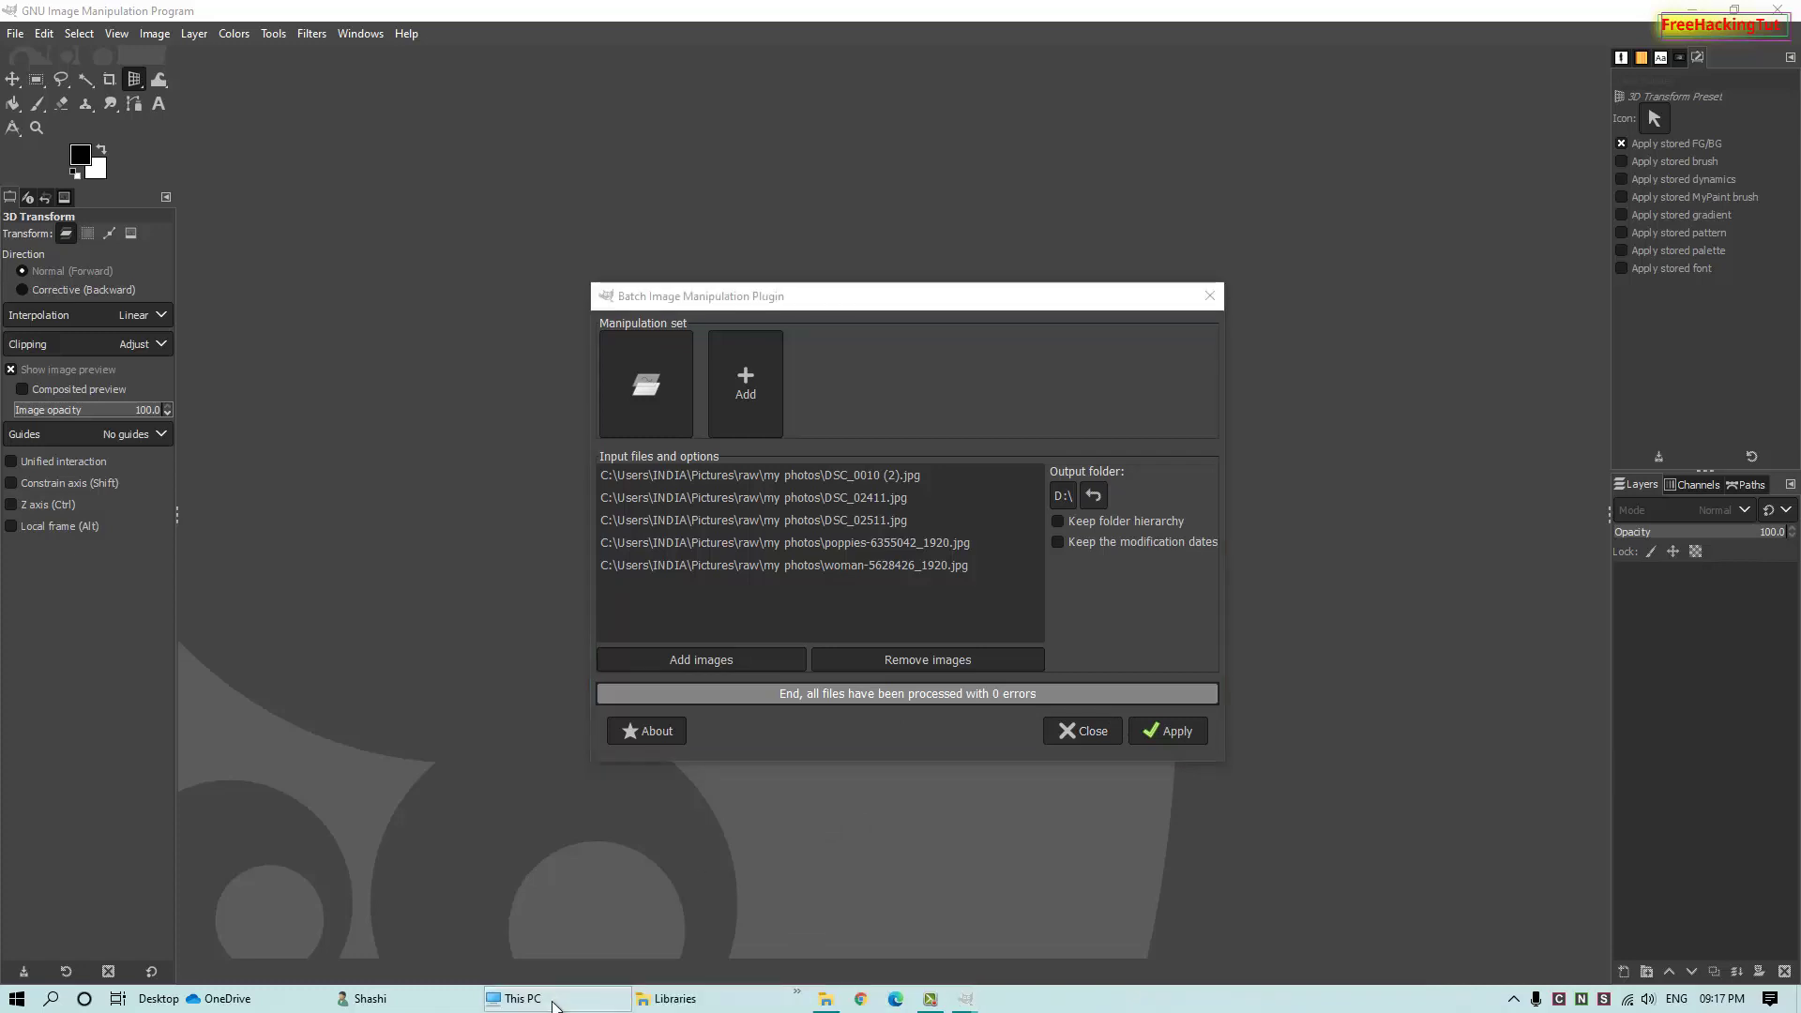
Open DSC_0010 (2).jpg from Local Disk (D:) in Photos.
double_click(544, 268)
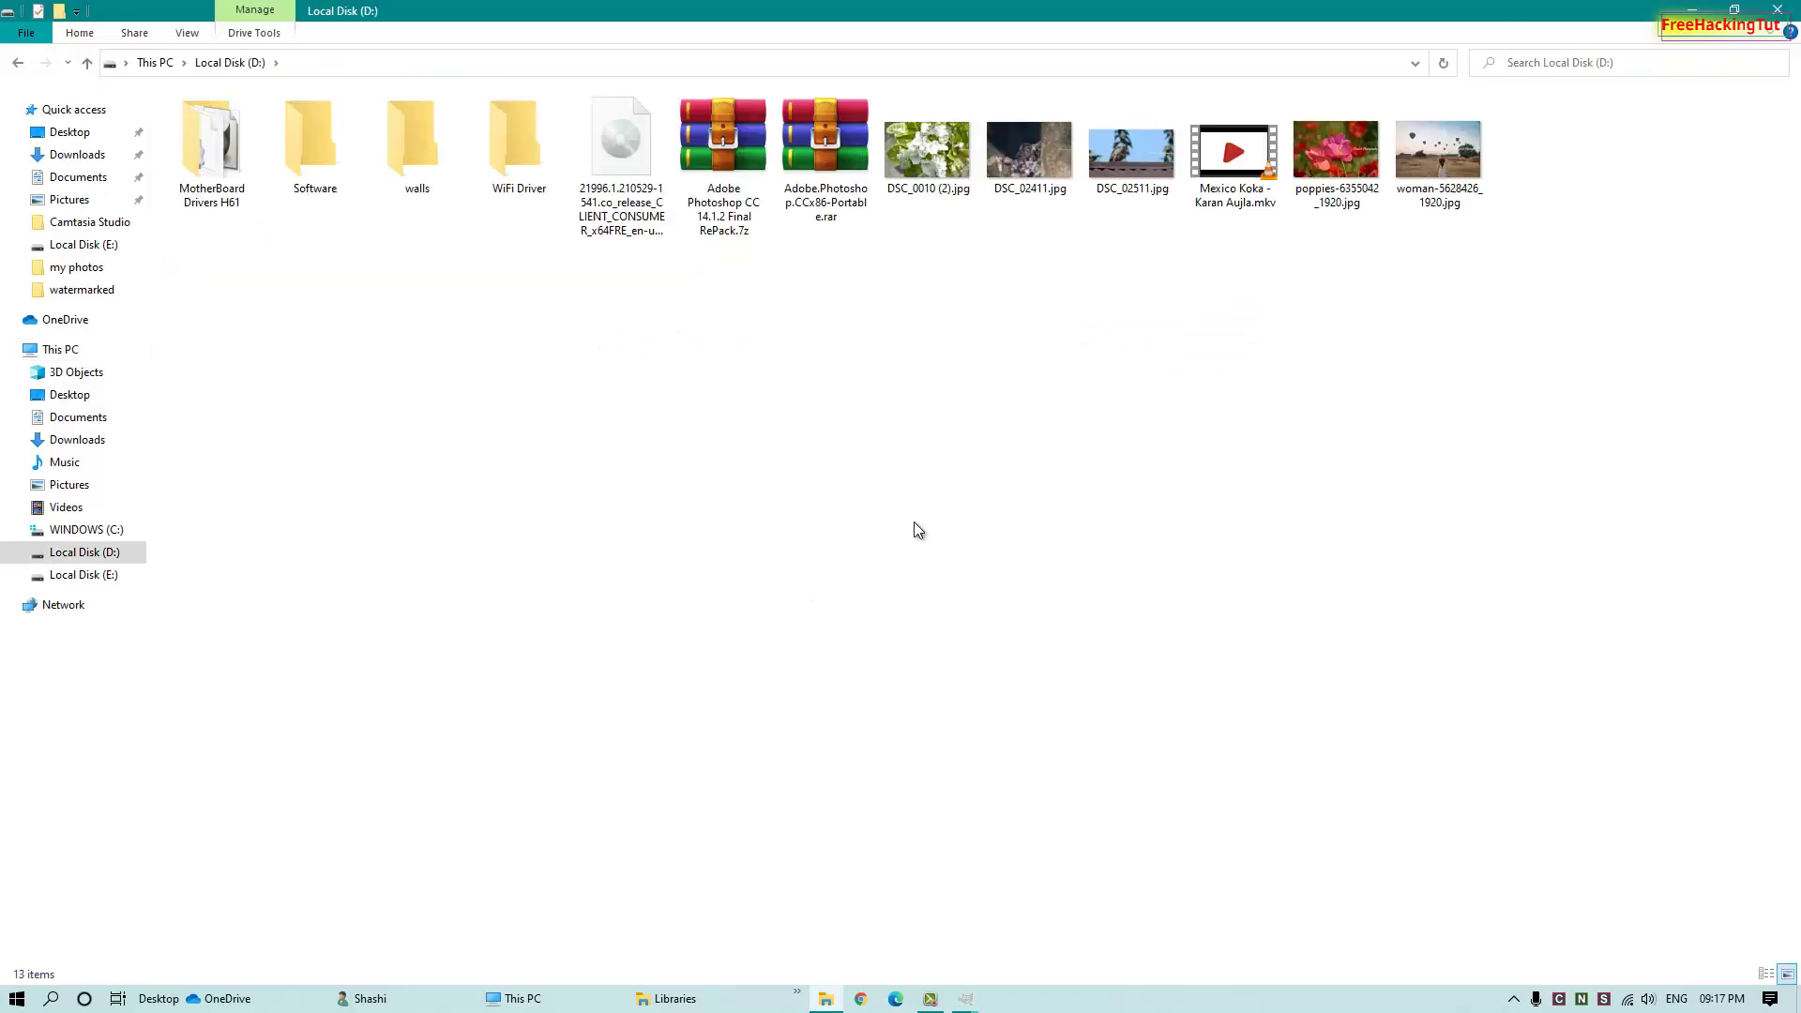
left_click(942, 162)
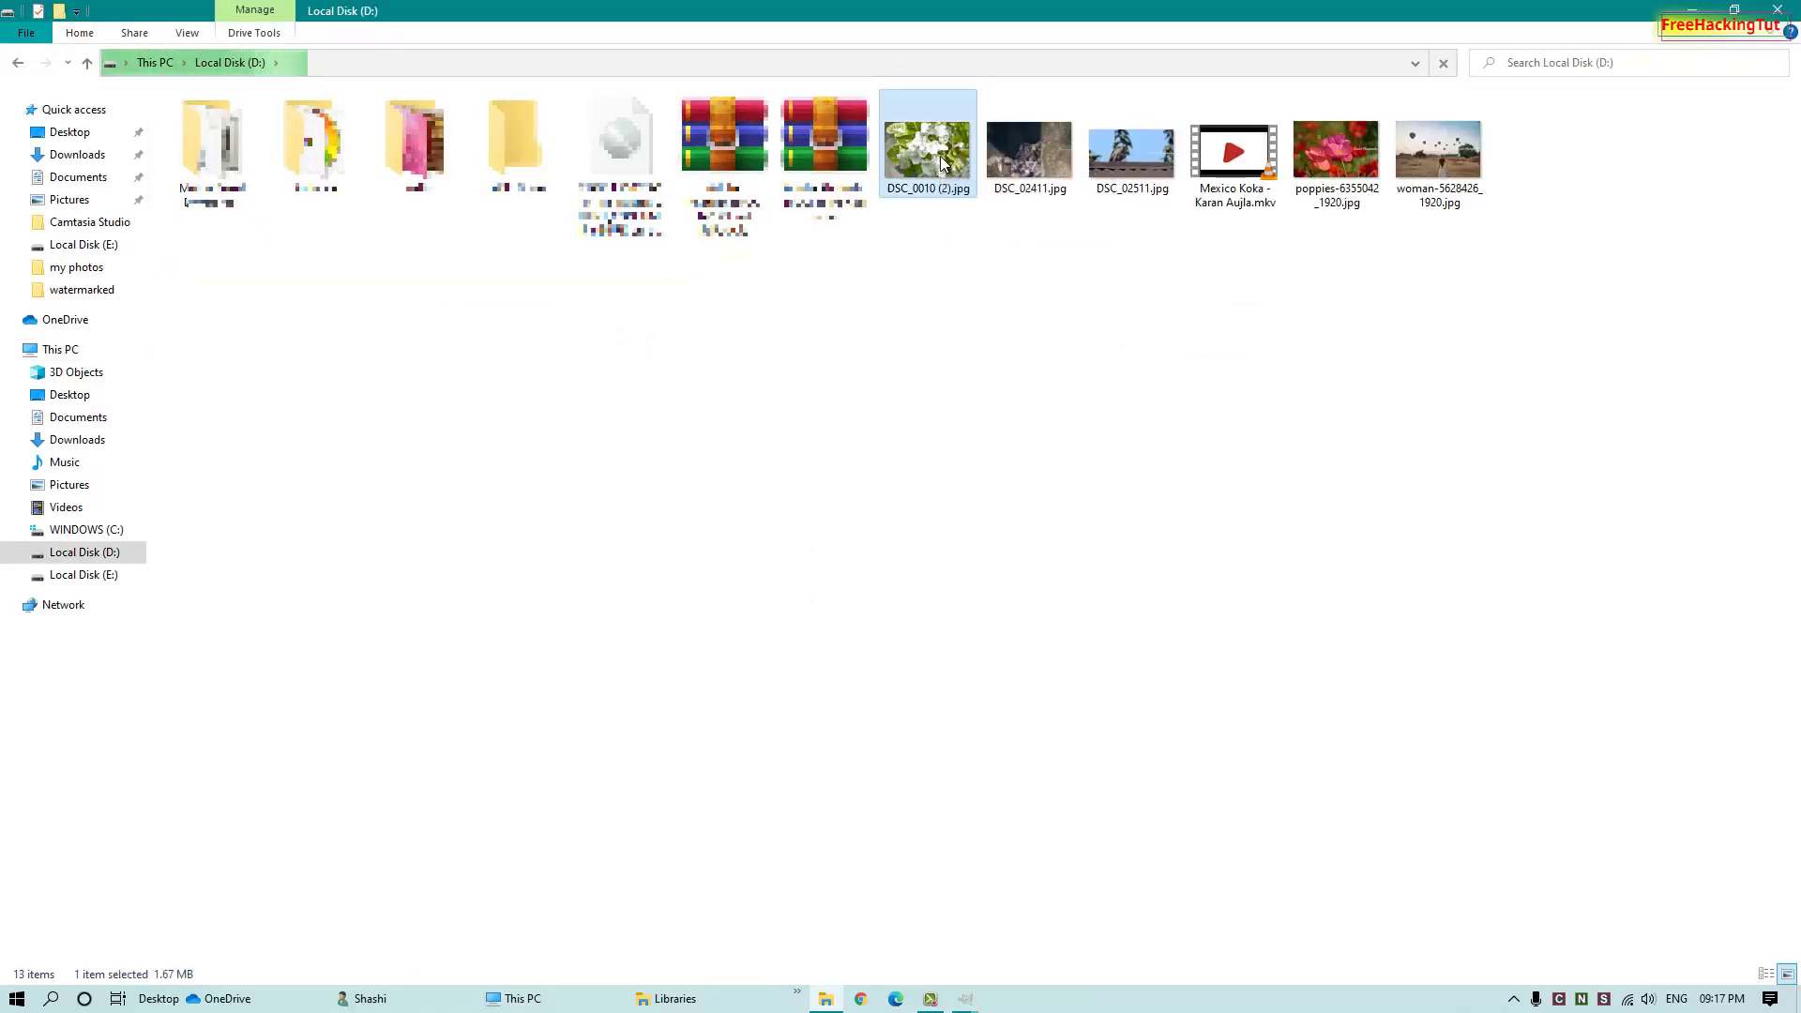
double_click(924, 156)
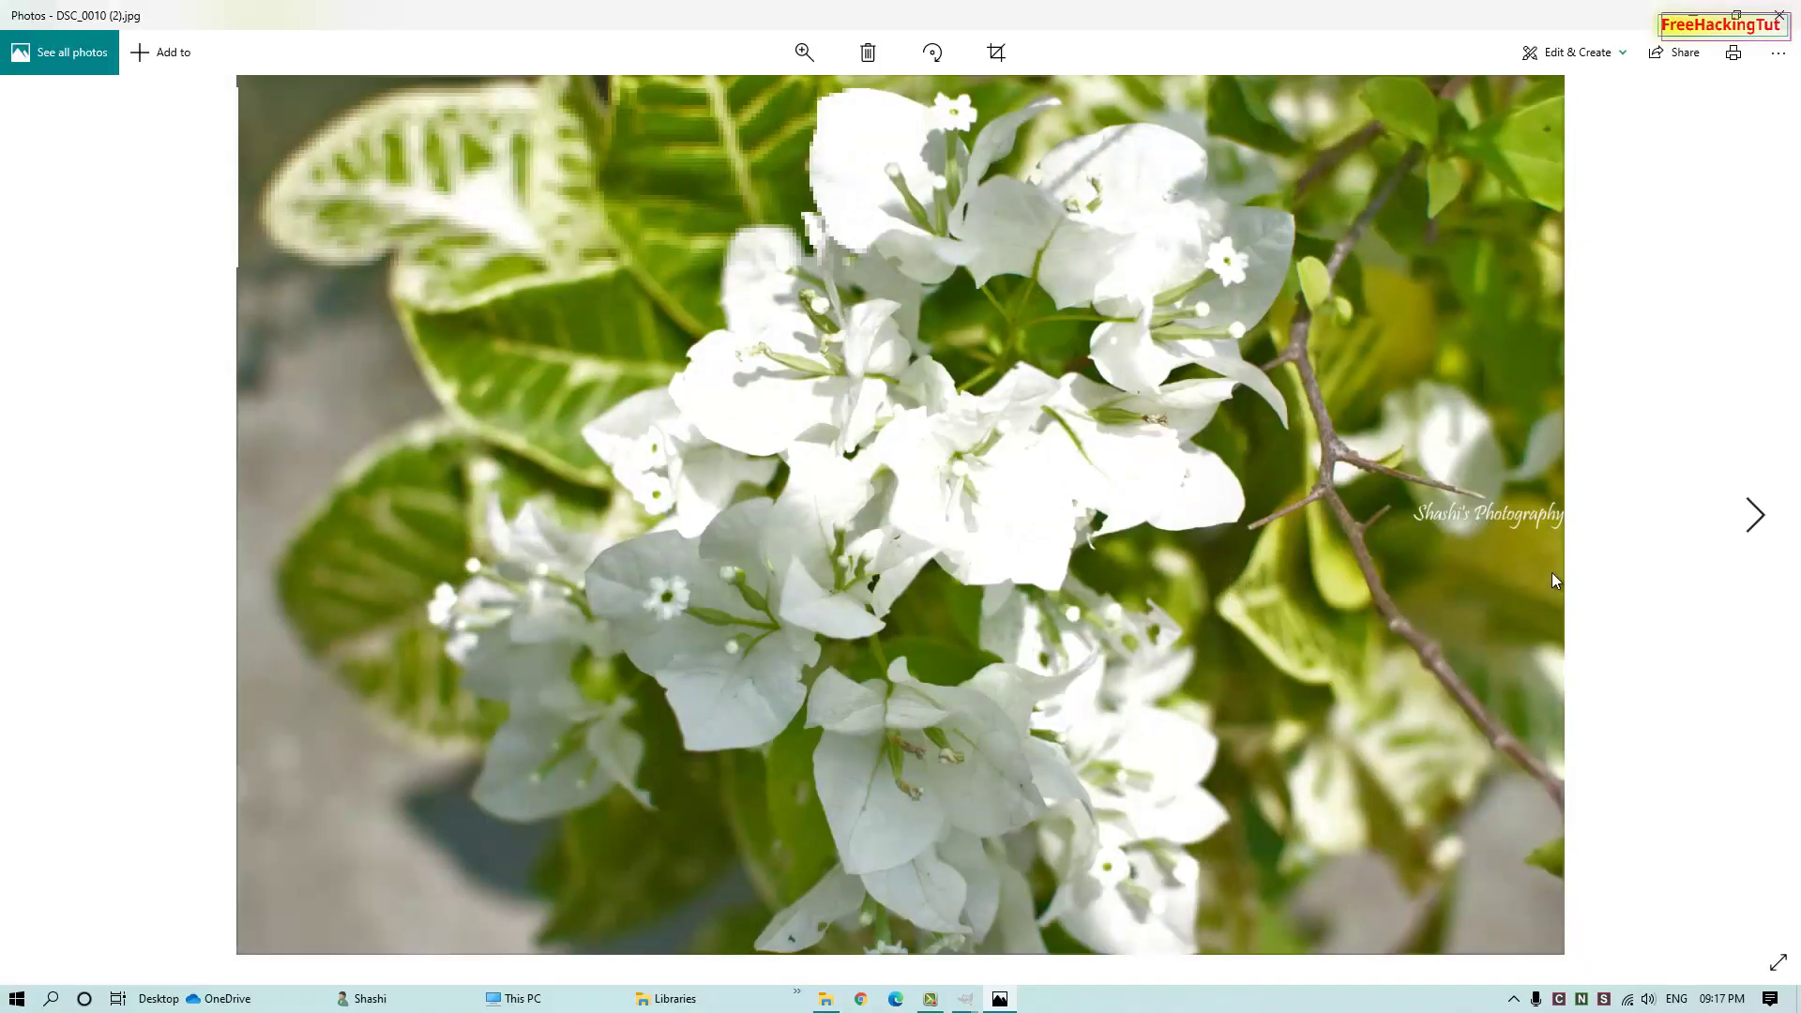
Zoom and pan to inspect the watermark on DSC_0010 (2).jpg and DSC_02411.jpg.
scroll(1497, 533, "up", 2)
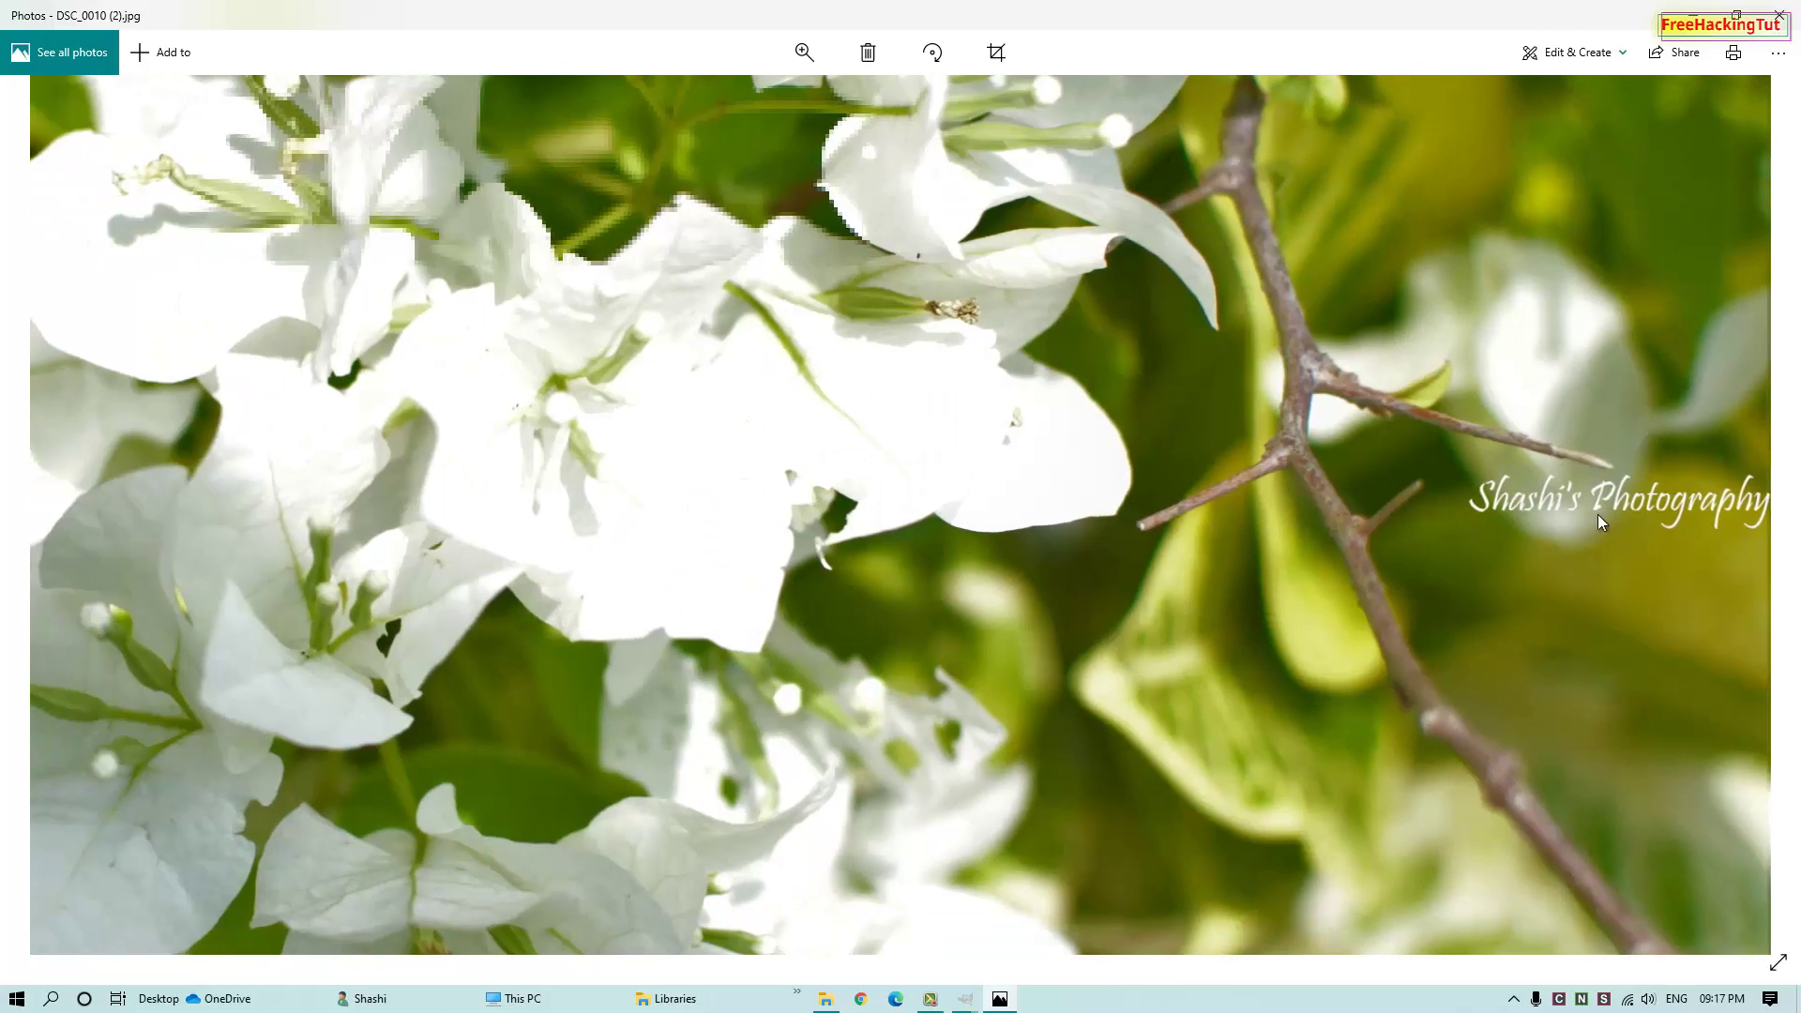
scroll(1596, 514, "down", 2)
left_click(1754, 516)
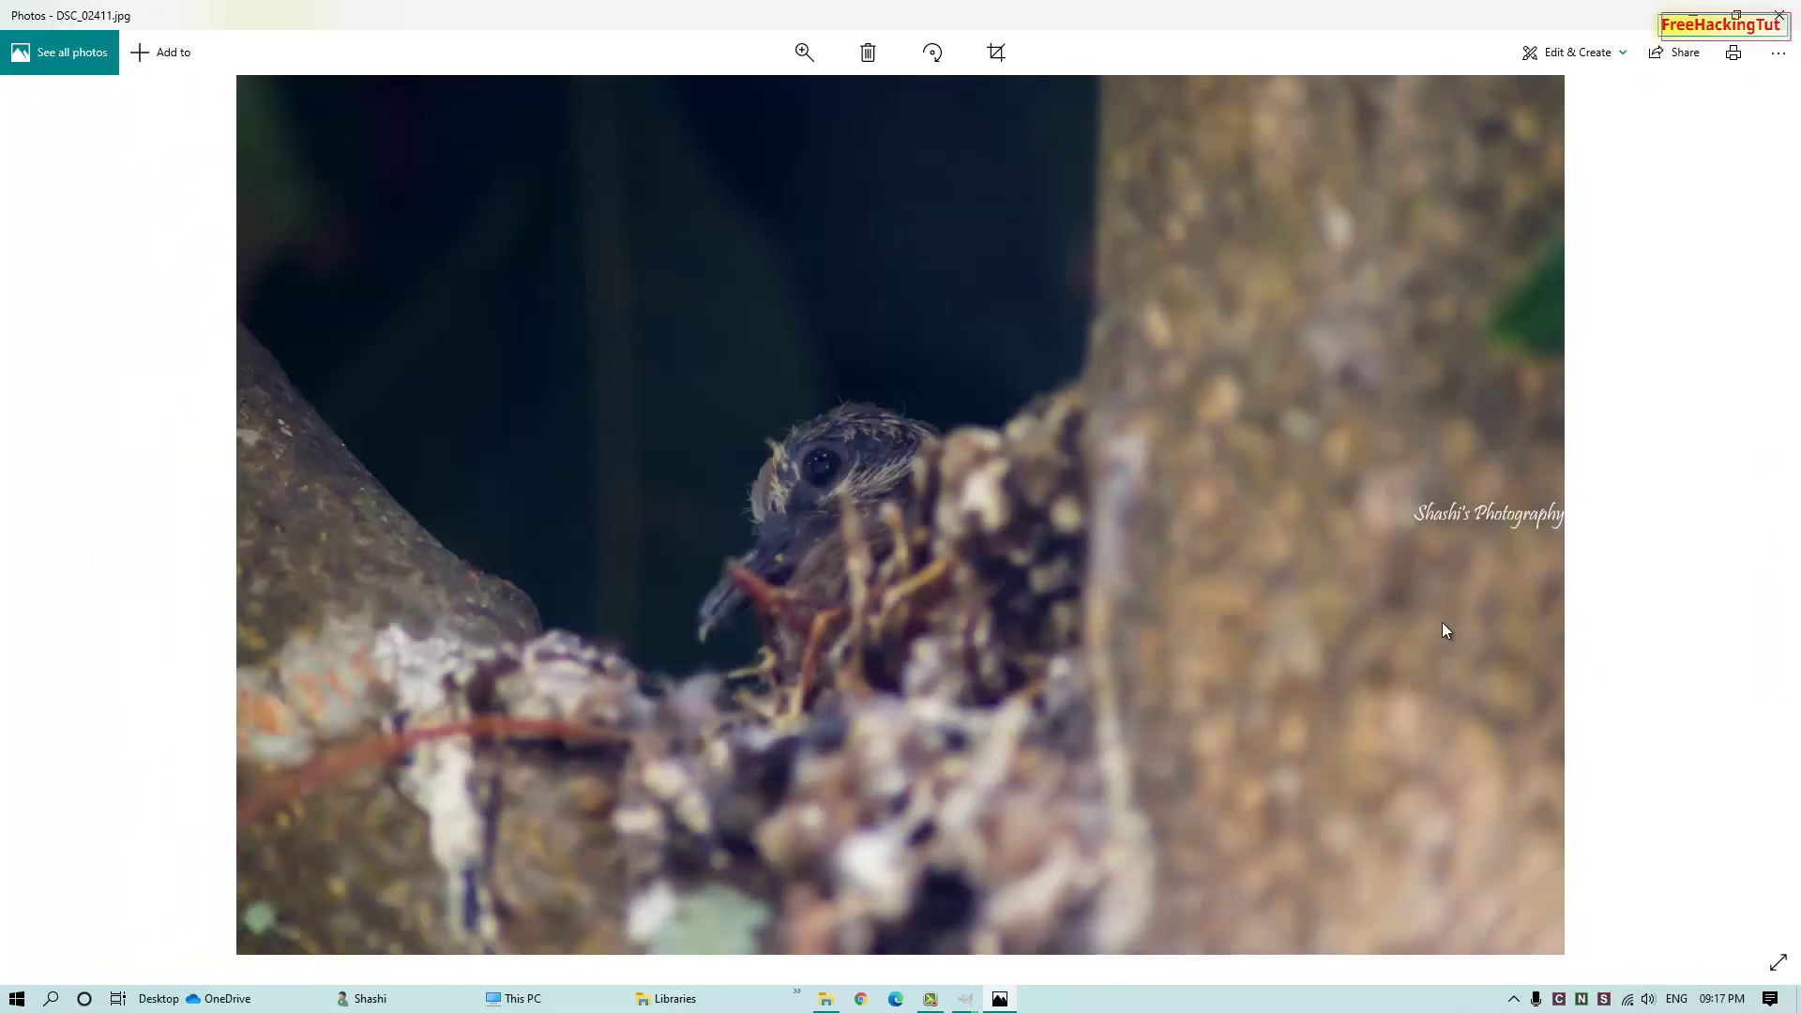
scroll(1501, 539, "up", 2)
left_click_drag(1597, 521, 1319, 521)
scroll(1630, 506, "down", 2)
Check DSC_02511.jpg, woman-5628426_1920.jpg and the poppies photo, then close Photos.
left_click(1755, 518)
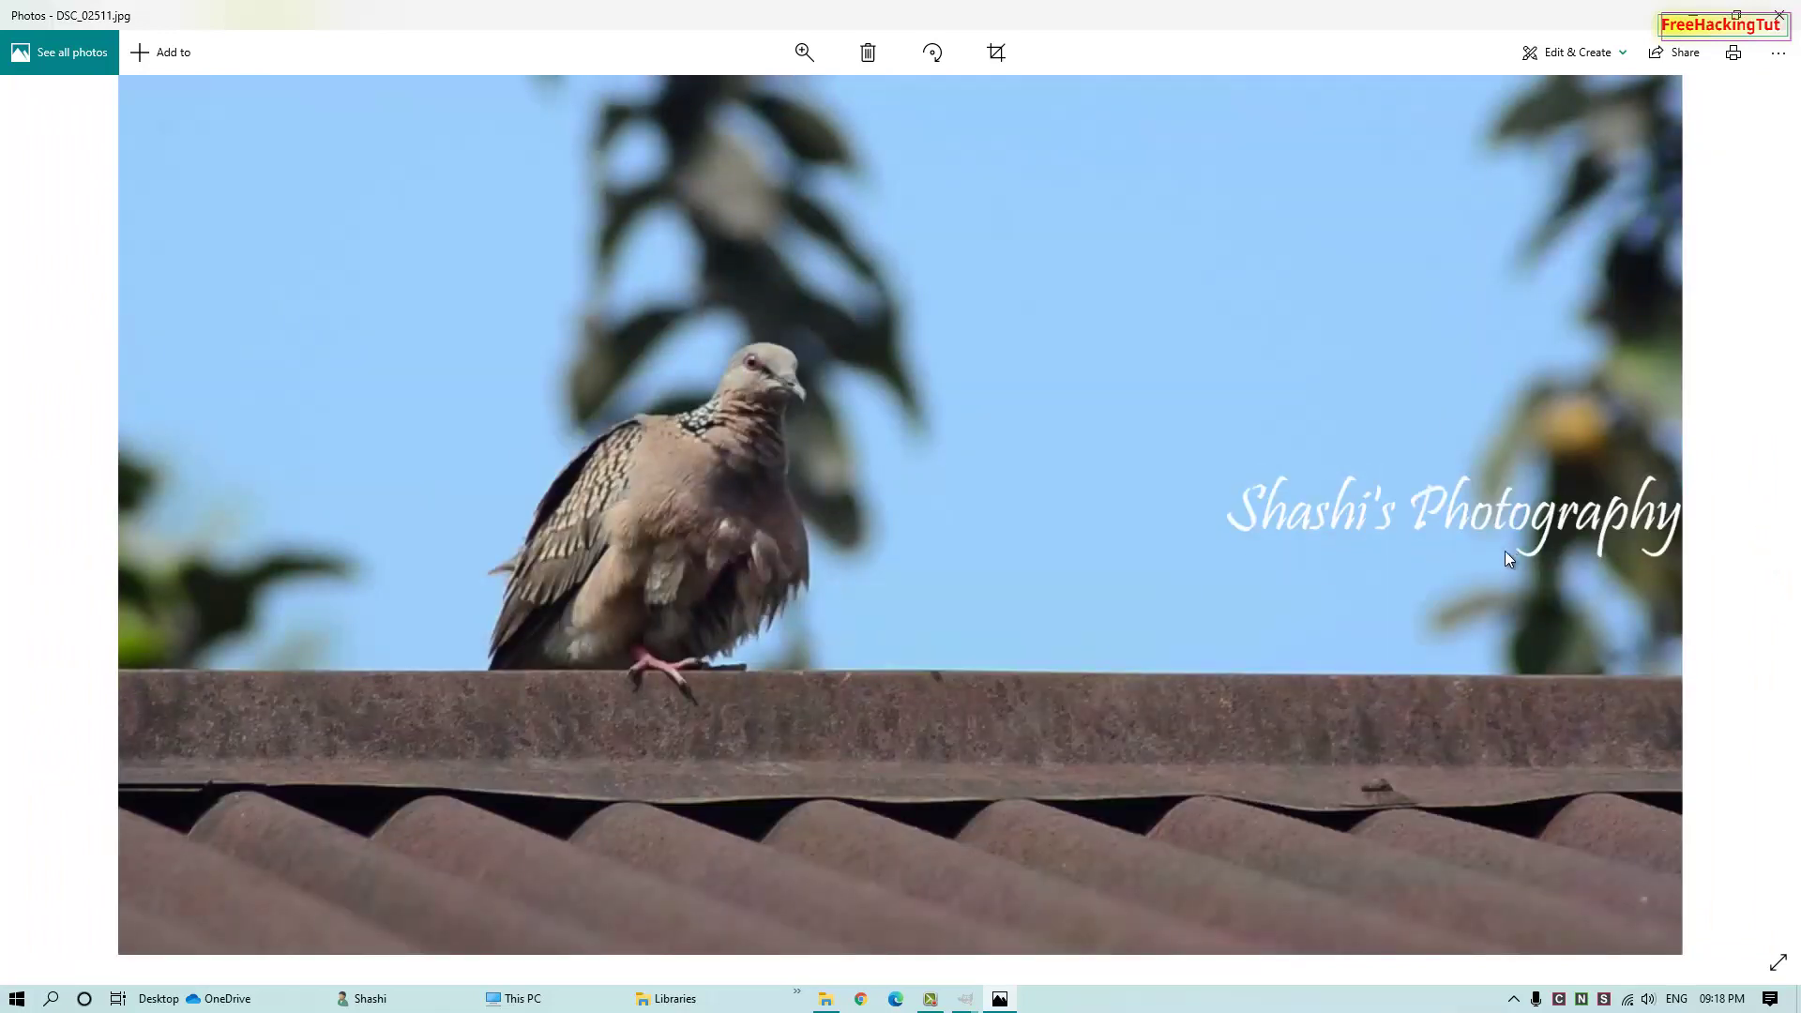
left_click(1754, 517)
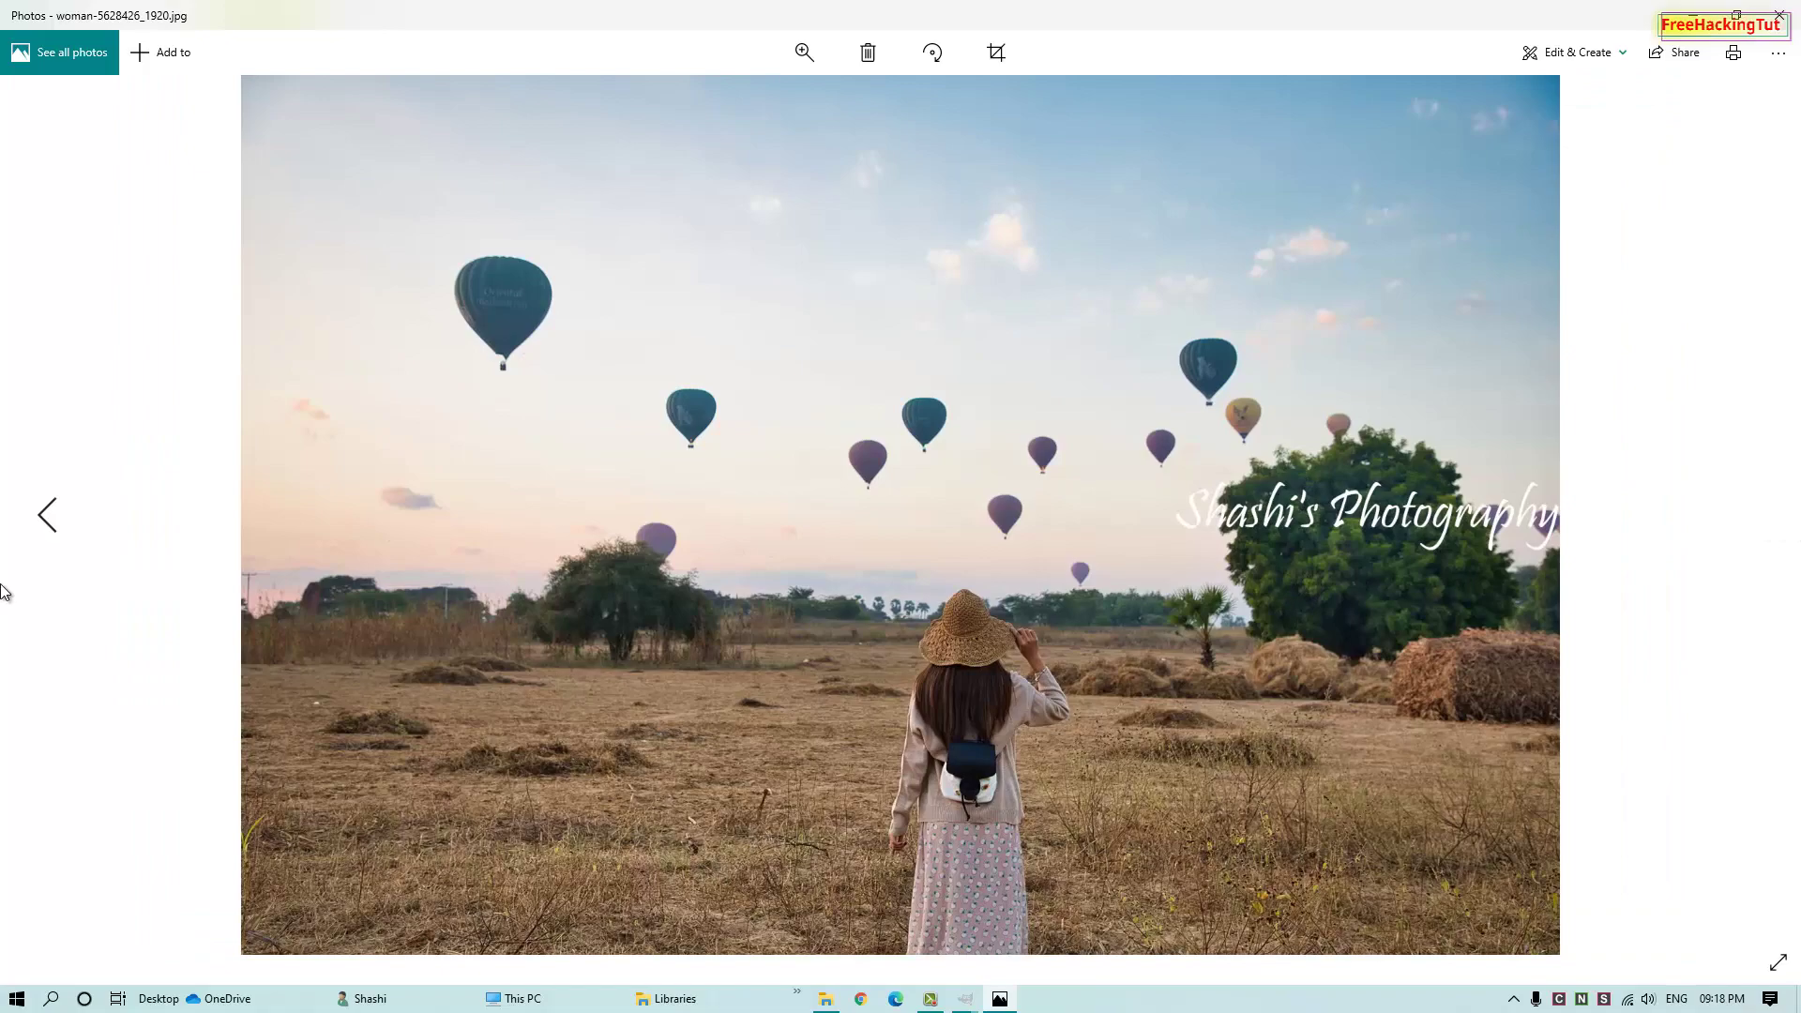
left_click(50, 526)
left_click(1779, 15)
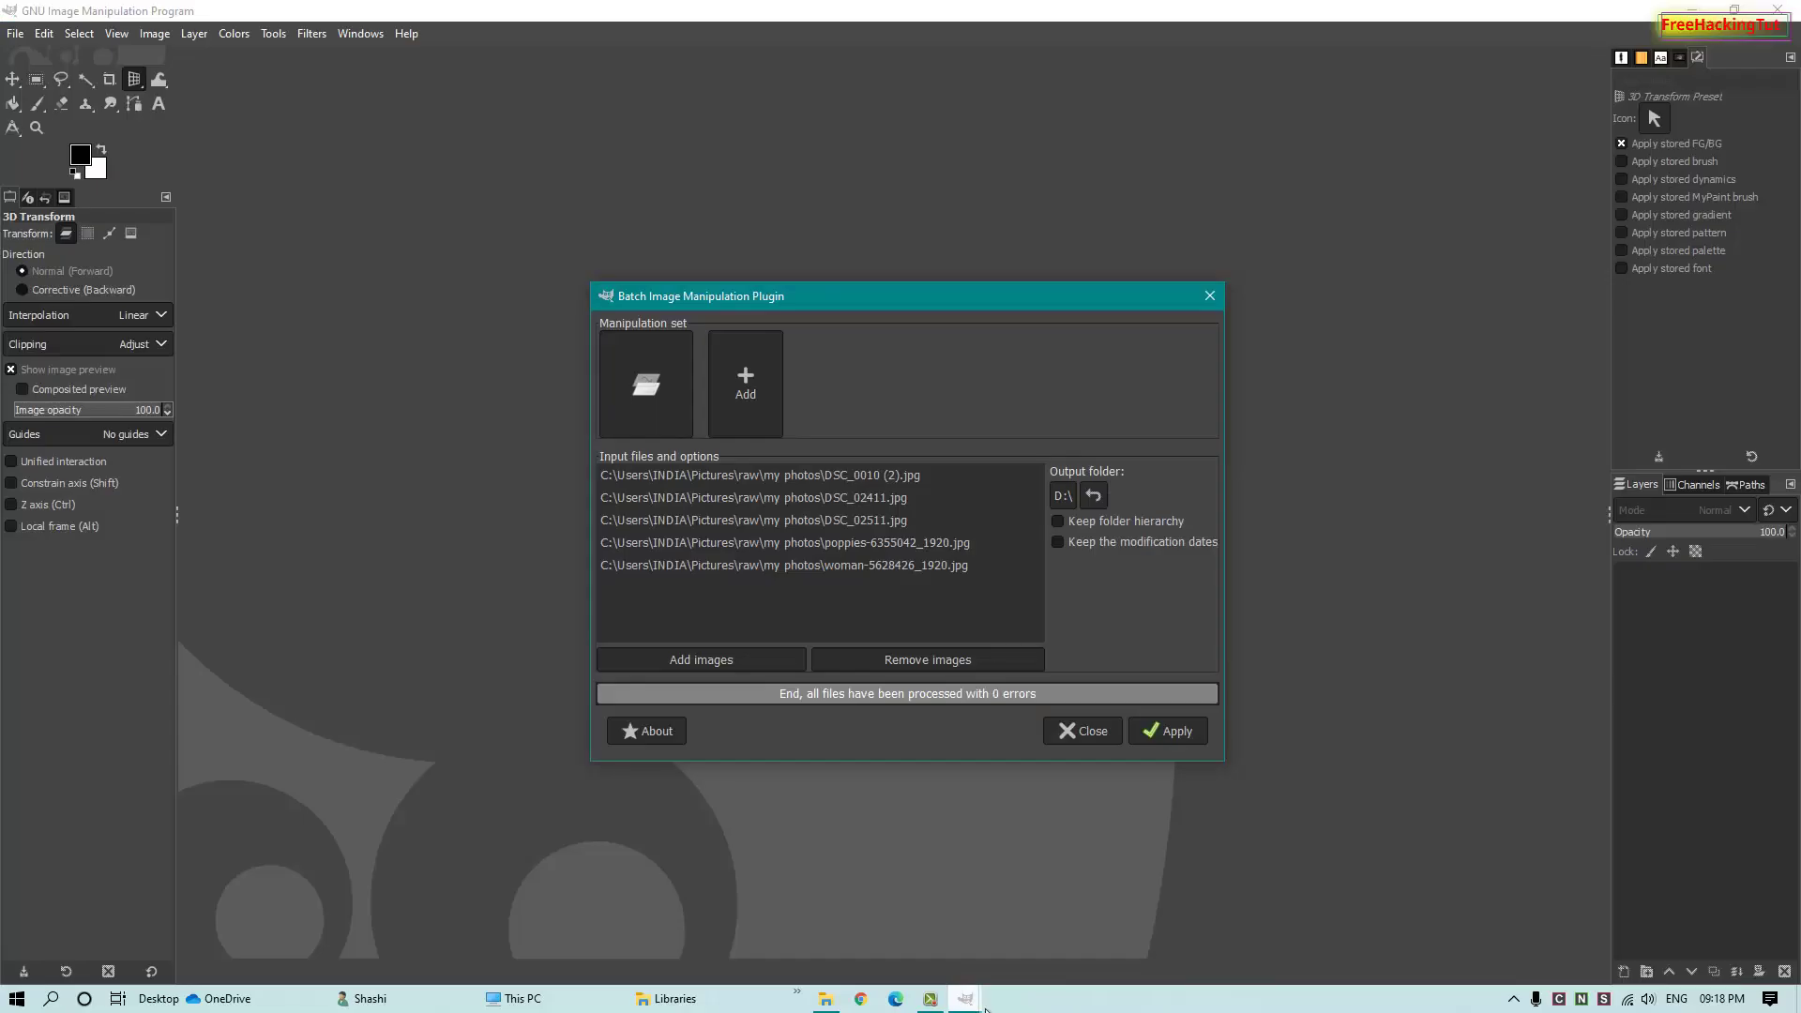